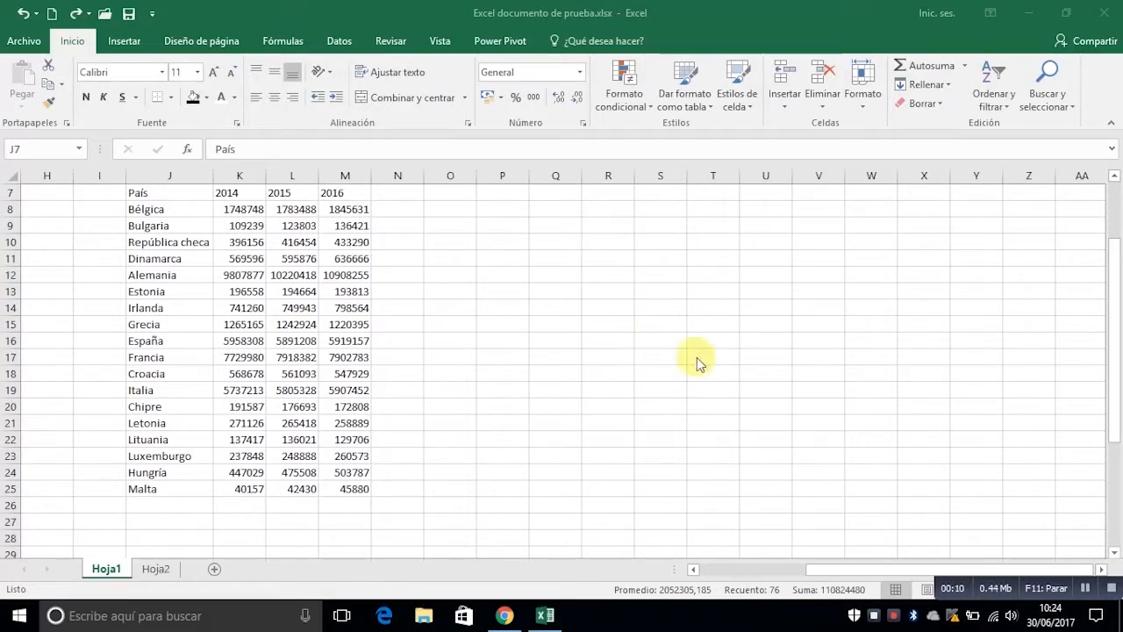
# Select the range J7:M25 and start formatting it as a table with the light blue banded style
pyautogui.click(1115, 251)
pyautogui.moveTo(1116, 237); pyautogui.dragTo(1106, 230)
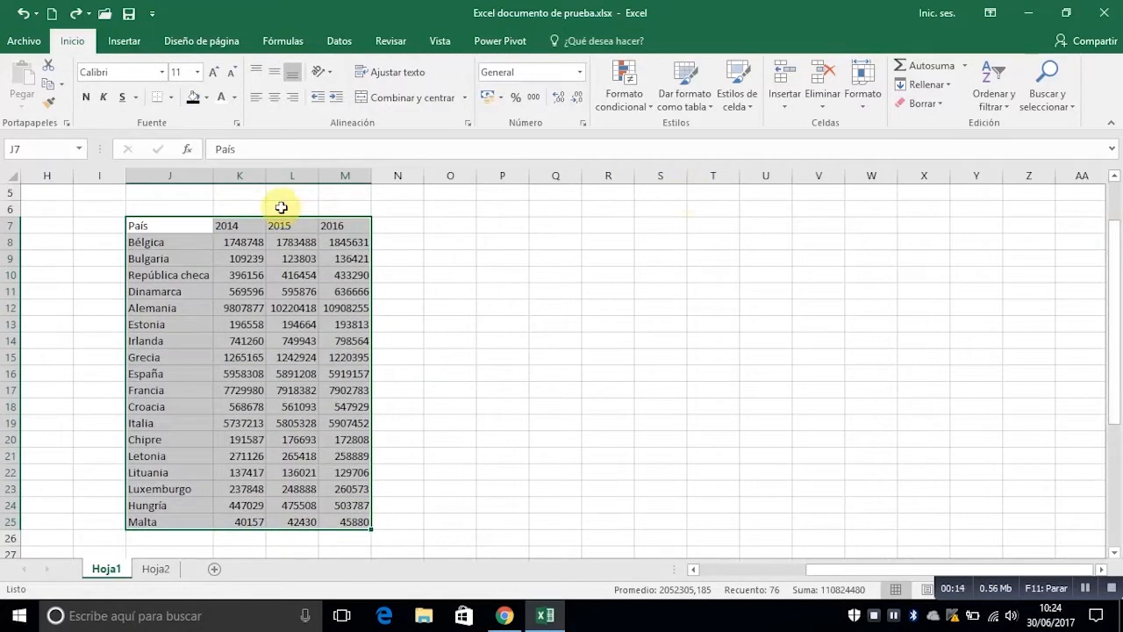
pyautogui.click(195, 227)
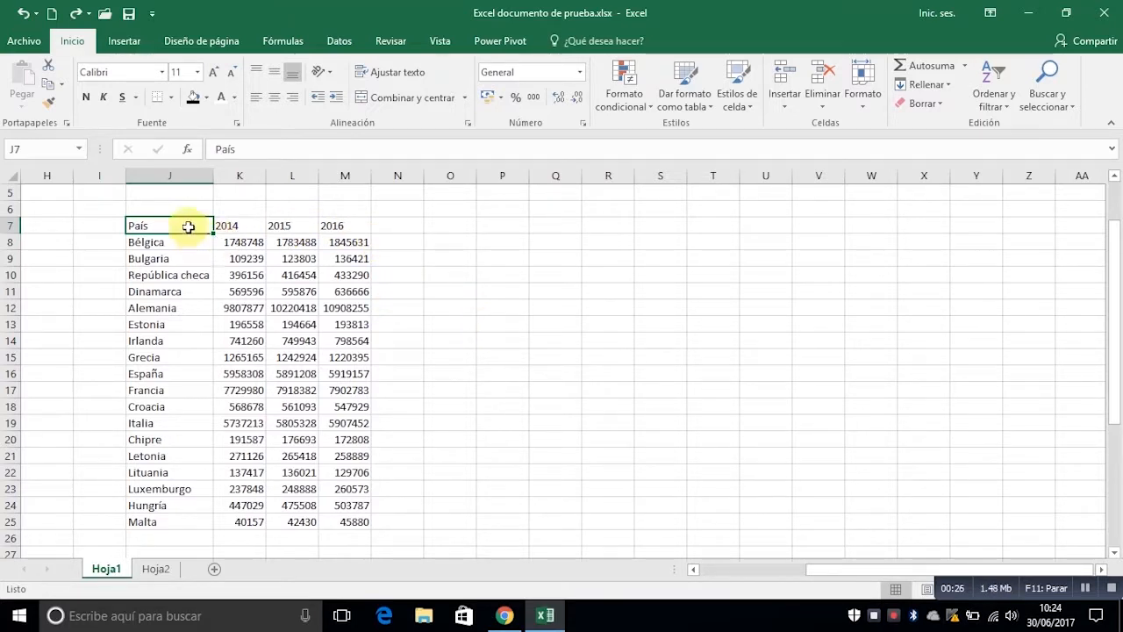
pyautogui.moveTo(195, 226); pyautogui.dragTo(357, 520)
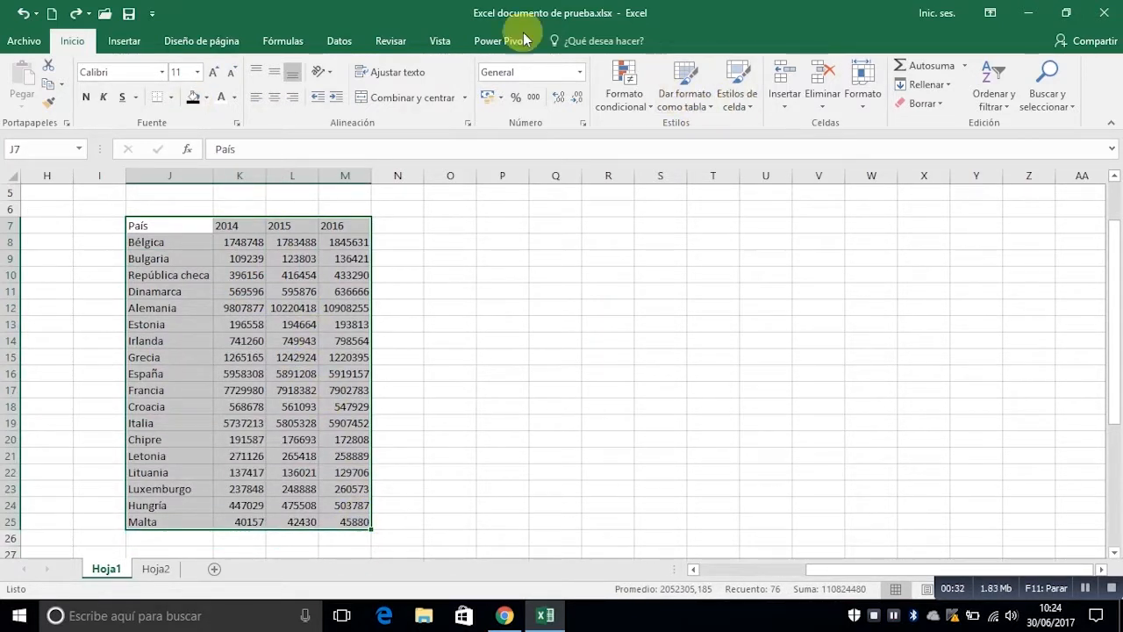
pyautogui.click(702, 112)
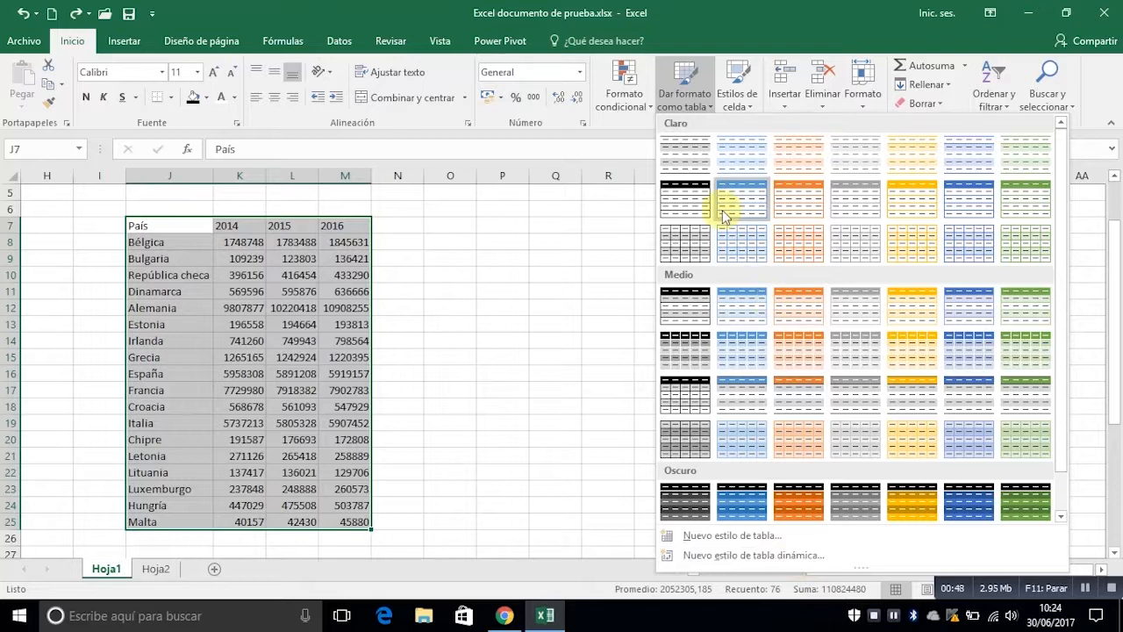
pyautogui.click(732, 152)
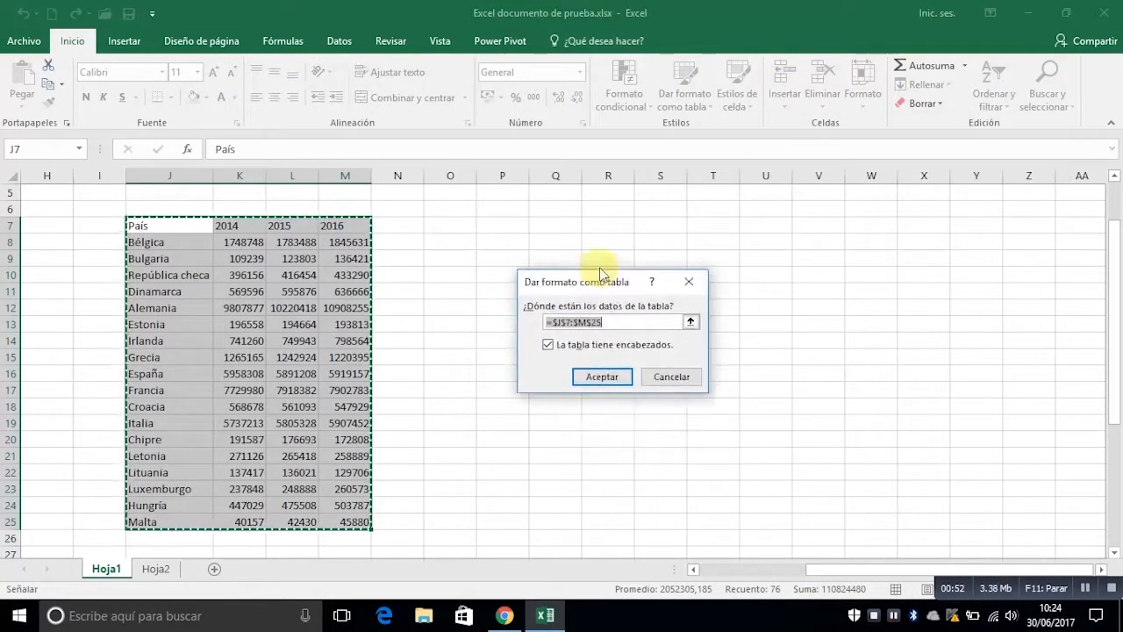
pyautogui.moveTo(601, 274); pyautogui.dragTo(571, 230)
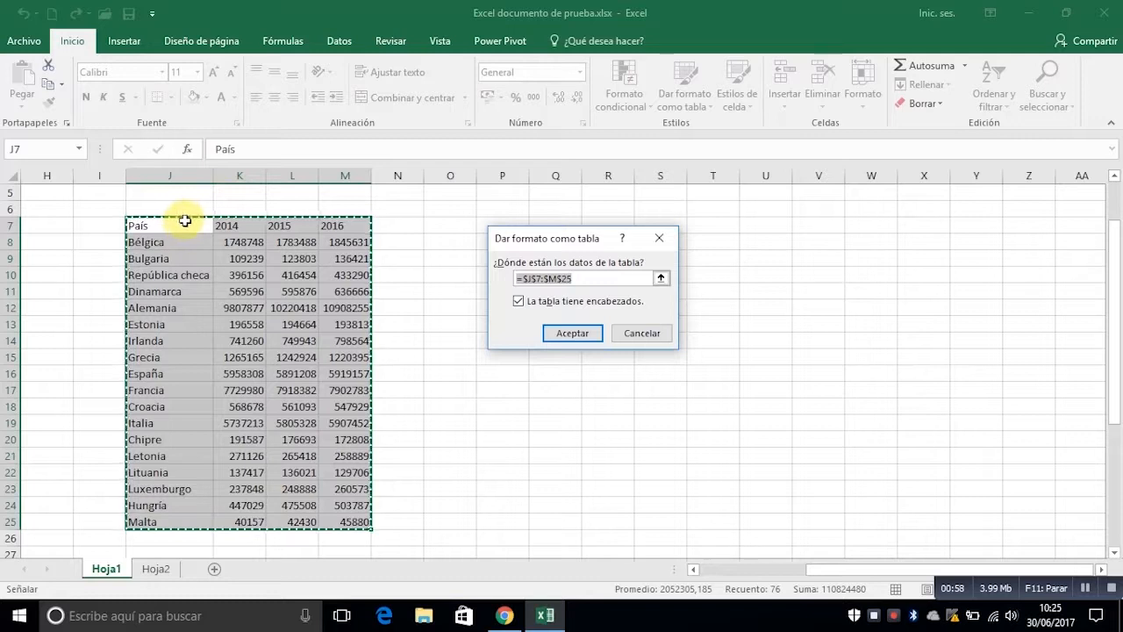
# Set the table's data range to J7:L25, keep the headers option on and create the table
pyautogui.click(663, 279)
pyautogui.click(175, 224)
pyautogui.moveTo(176, 223); pyautogui.dragTo(288, 452)
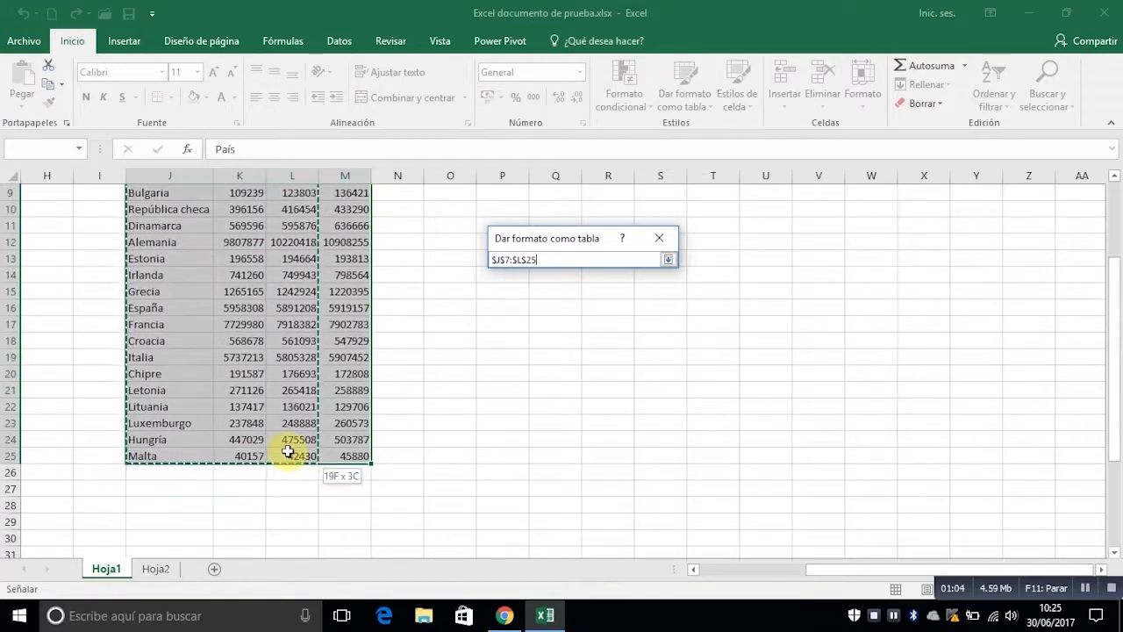
pyautogui.moveTo(1115, 421); pyautogui.dragTo(1117, 347)
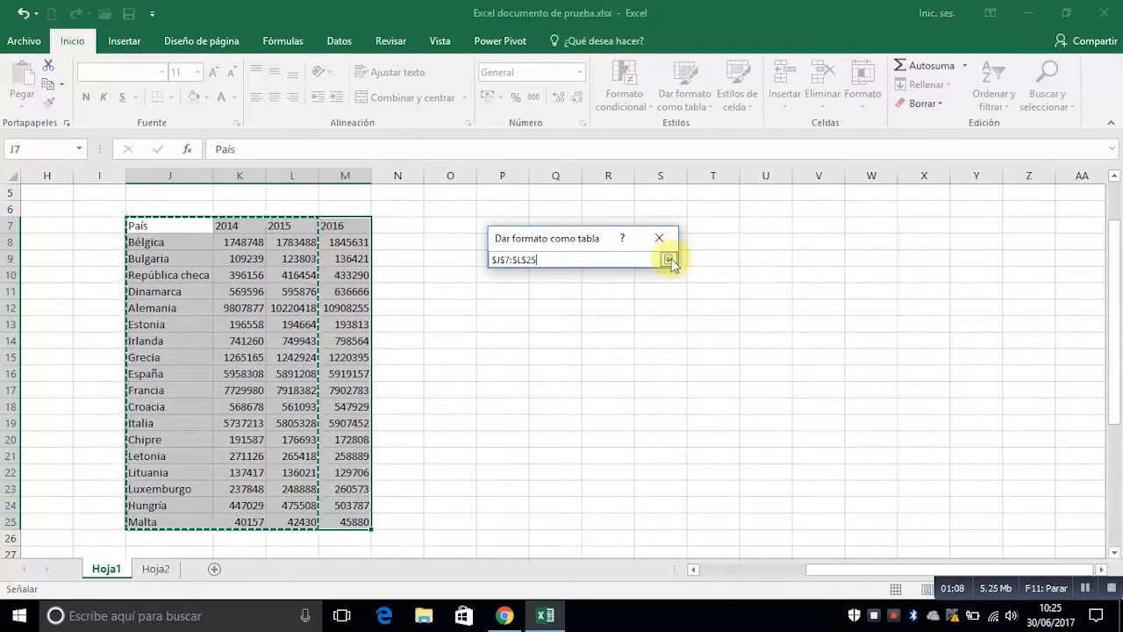
pyautogui.click(668, 260)
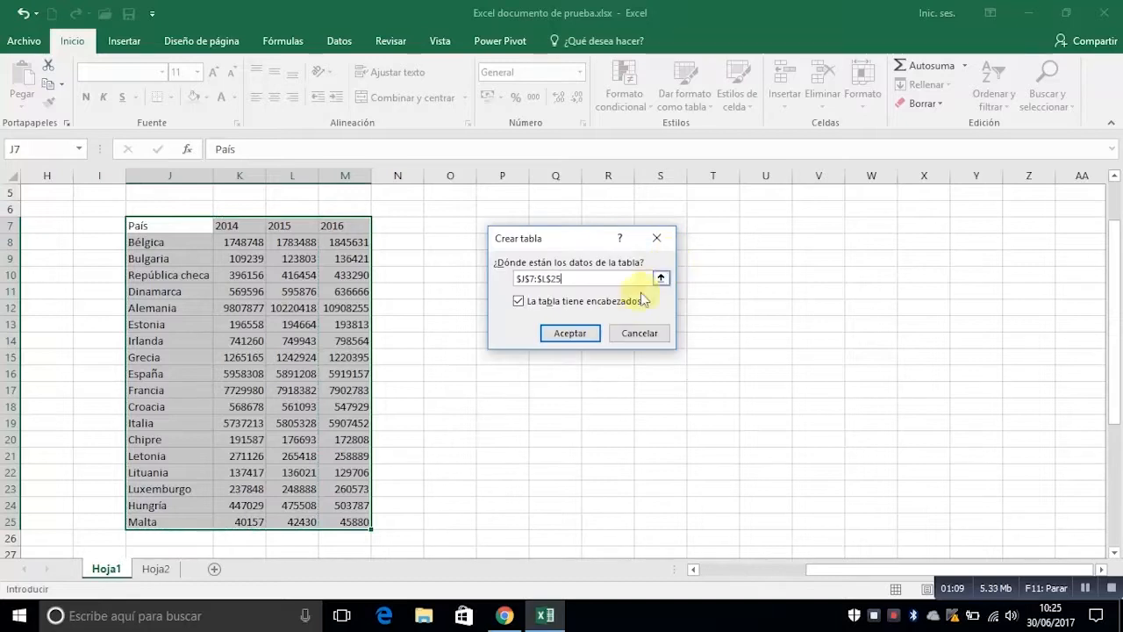
pyautogui.click(519, 301)
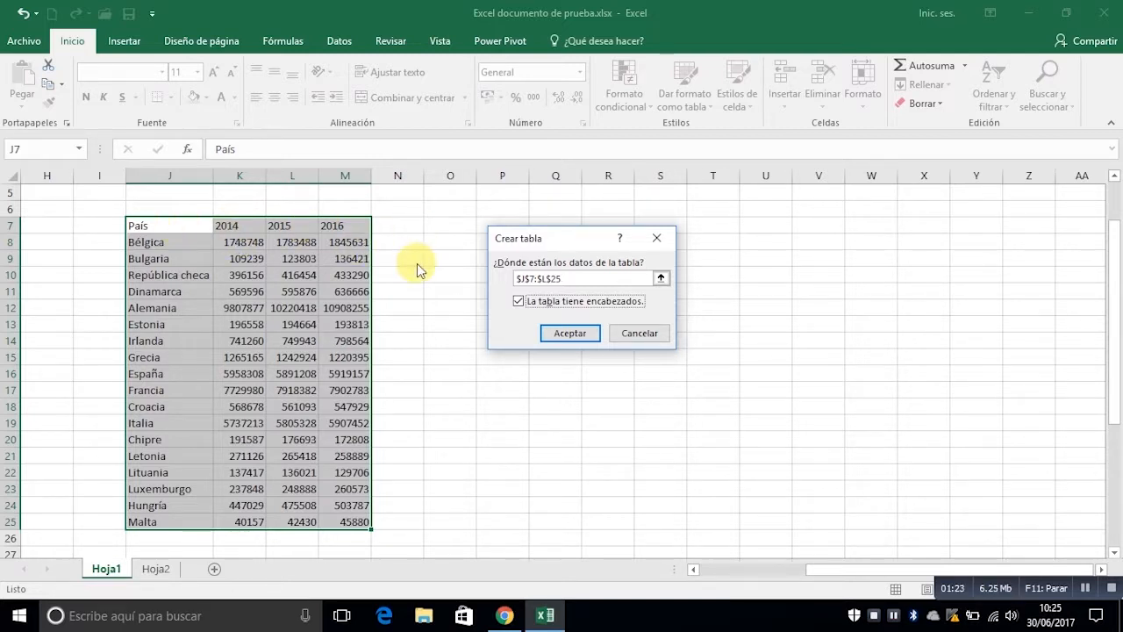
pyautogui.click(554, 335)
# Check the 2016 column against the table's header row, and undo the table covering J7:L25
pyautogui.click(365, 276)
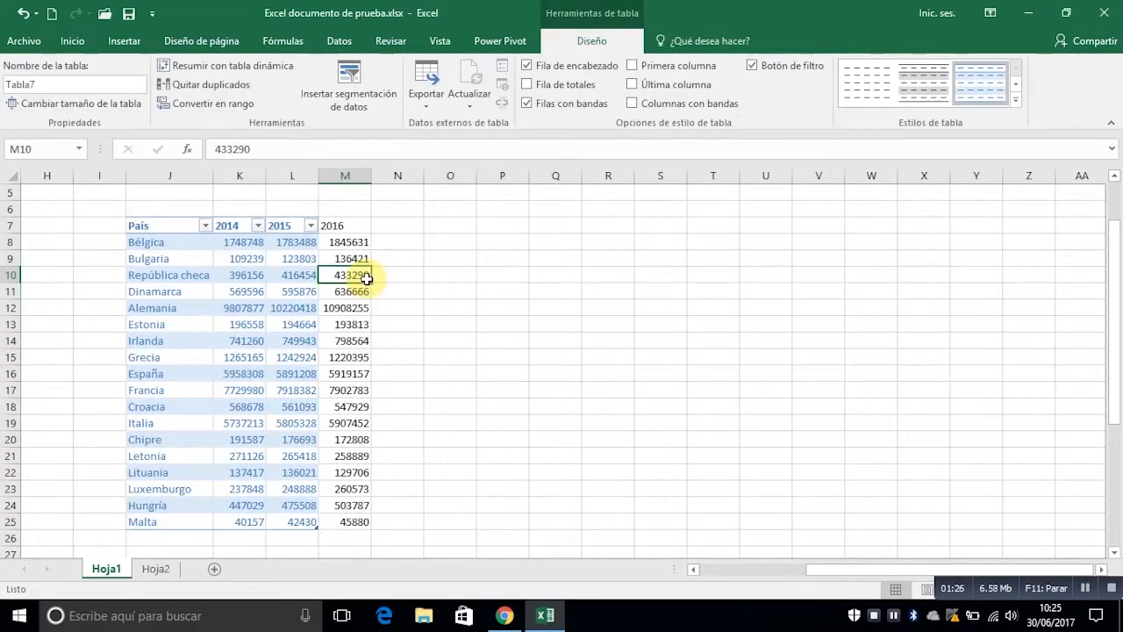
pyautogui.click(355, 225)
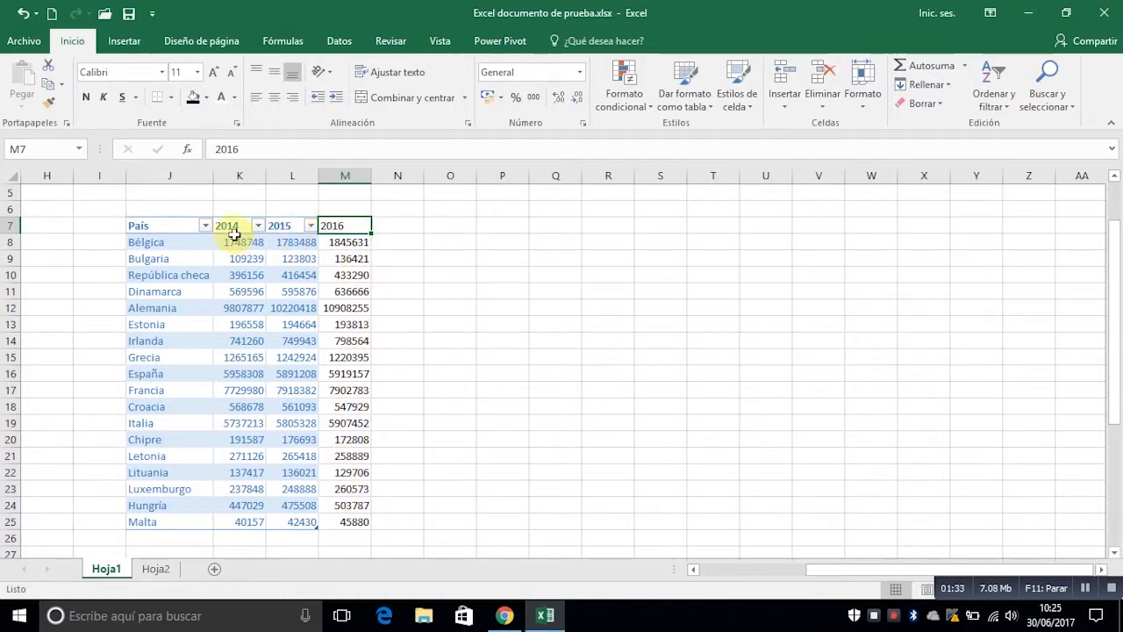
pyautogui.click(156, 226)
pyautogui.moveTo(156, 226); pyautogui.dragTo(282, 235)
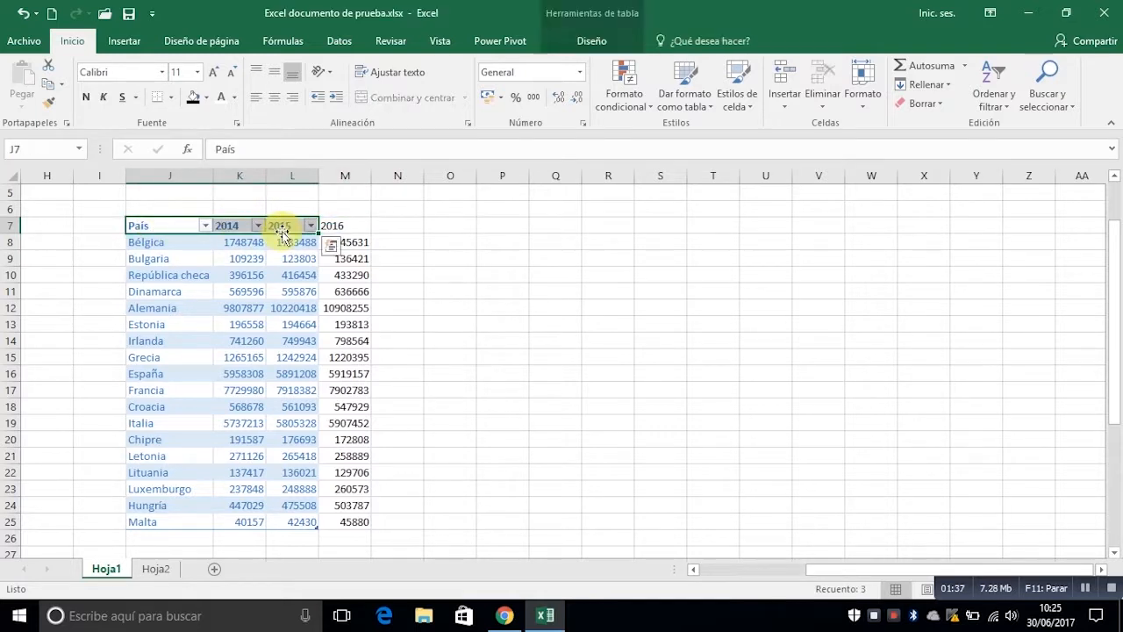
pyautogui.click(23, 13)
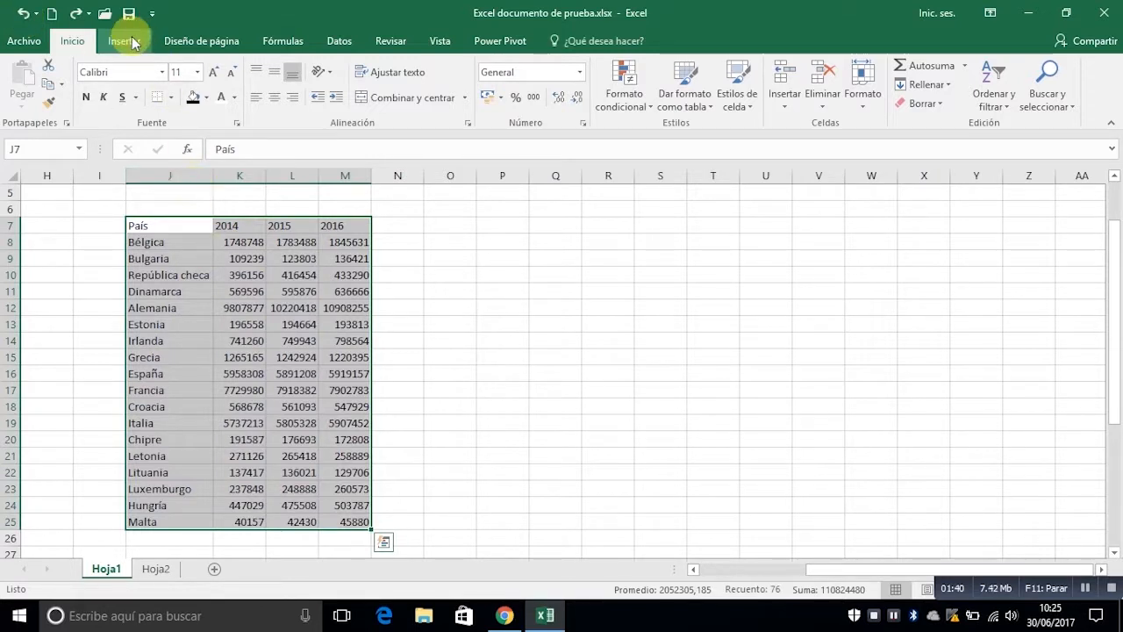
# Format J7:M25 as a light blue banded table with the headers option turned off
pyautogui.click(685, 95)
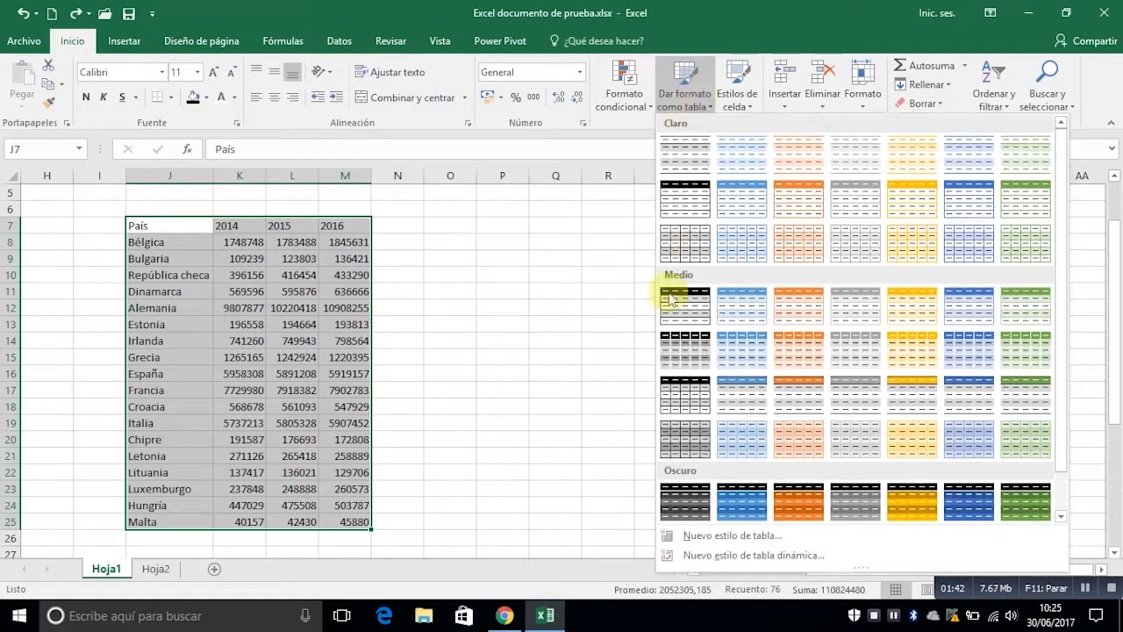
pyautogui.click(722, 160)
pyautogui.click(528, 305)
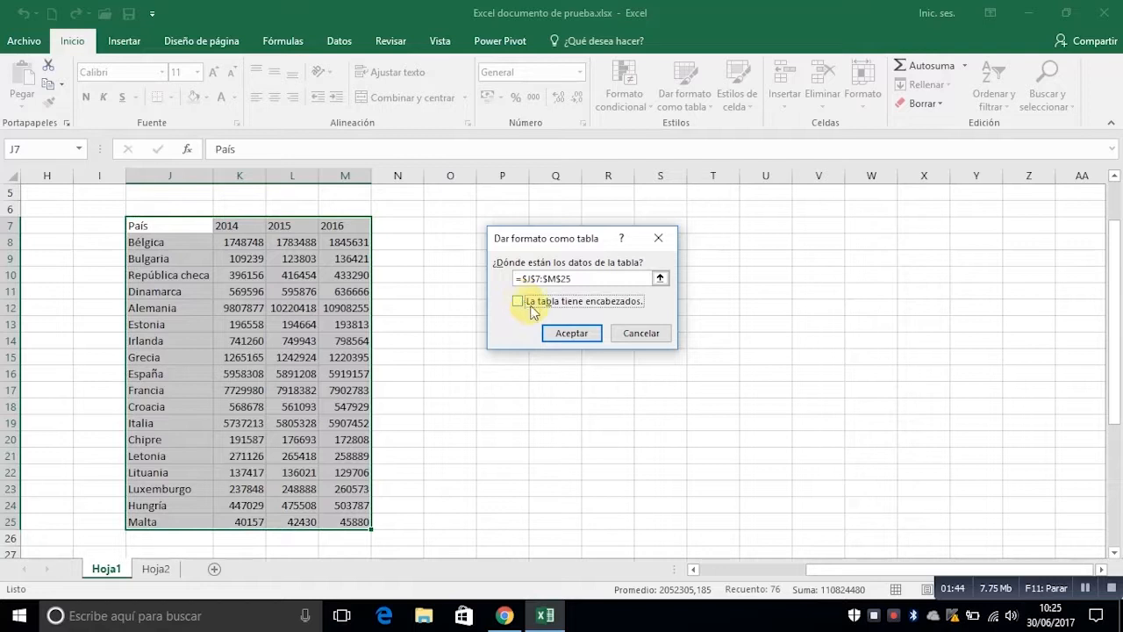
pyautogui.click(558, 336)
pyautogui.click(260, 256)
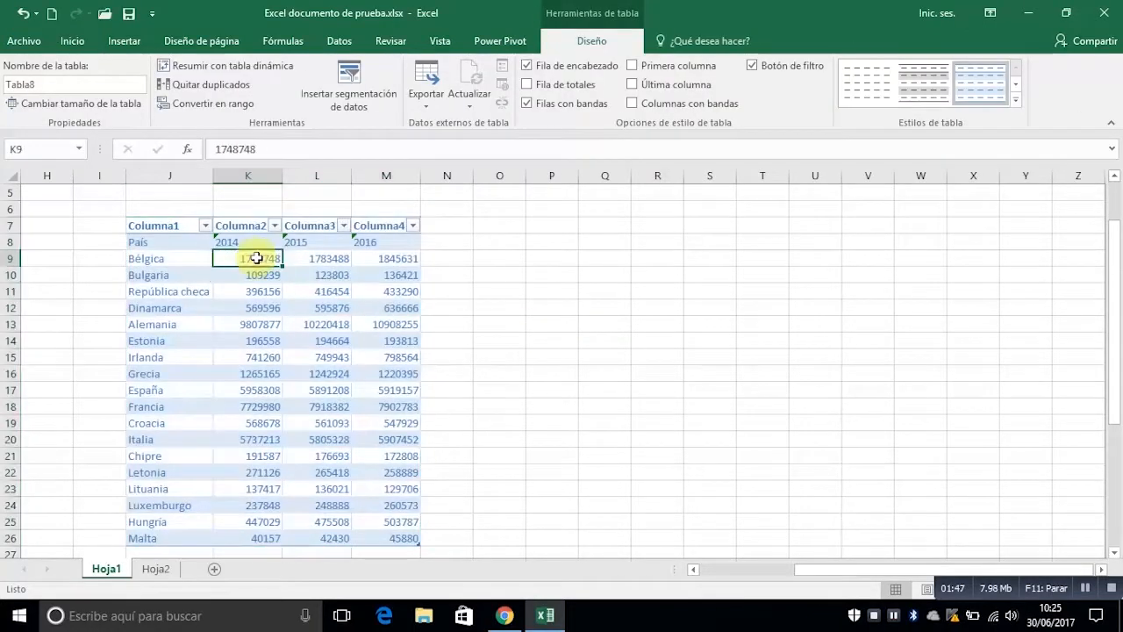
# Compare both heading rows and the first column's filter list, and undo the table made without headers
pyautogui.moveTo(150, 225); pyautogui.dragTo(393, 227)
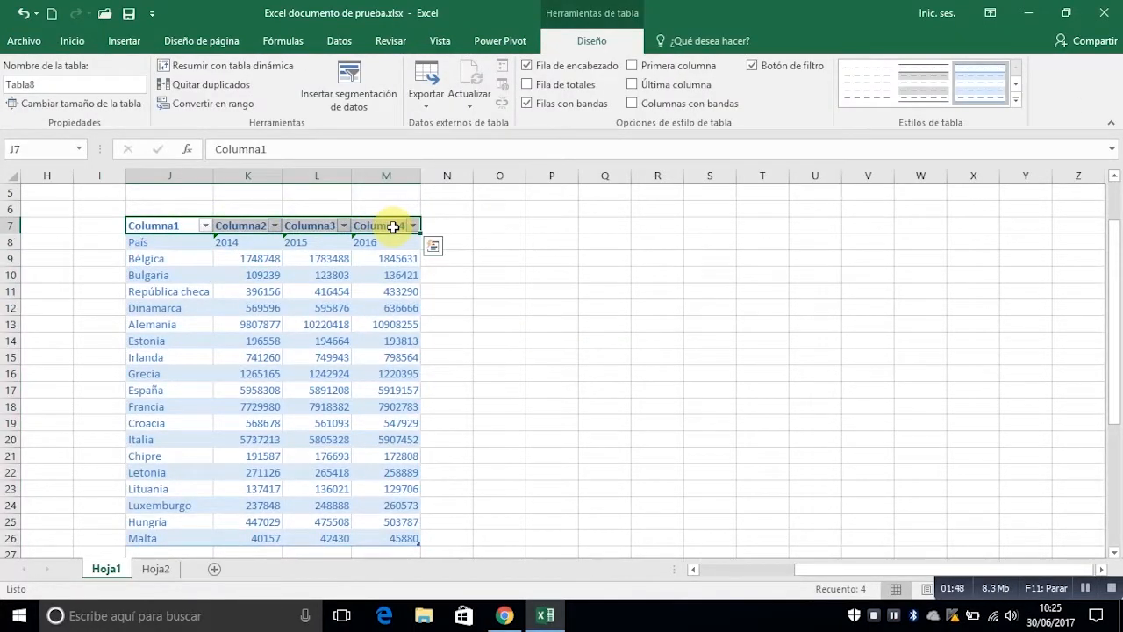
pyautogui.moveTo(167, 242); pyautogui.dragTo(384, 244)
pyautogui.click(461, 241)
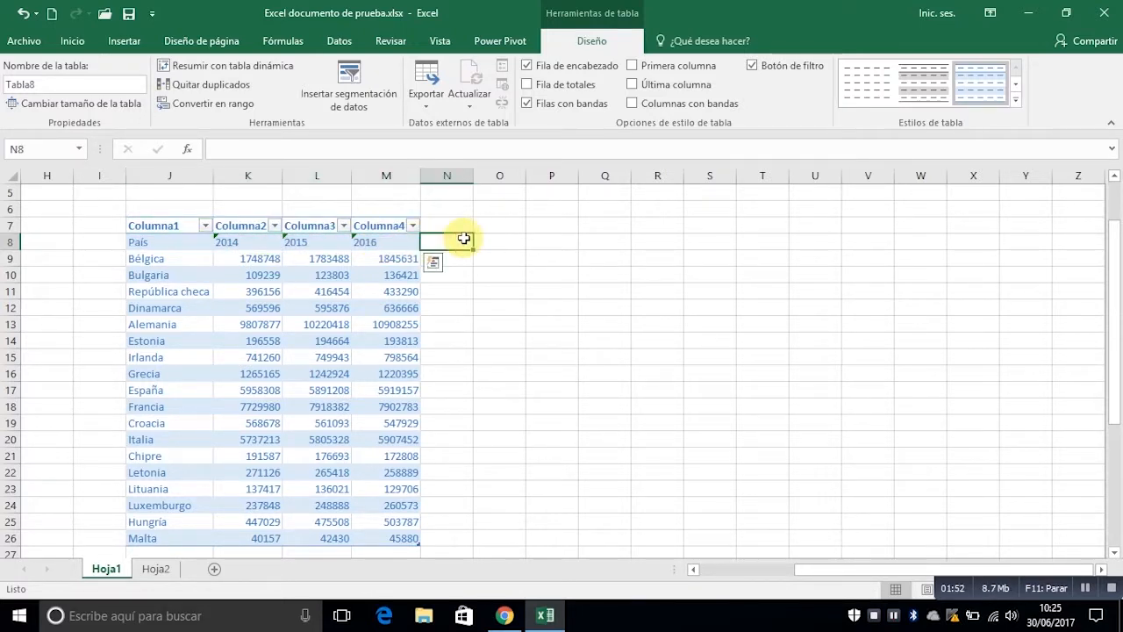
pyautogui.click(204, 226)
pyautogui.moveTo(207, 421)
pyautogui.mouseDown()
pyautogui.moveTo(210, 480)
pyautogui.moveTo(216, 404)
pyautogui.mouseUp()
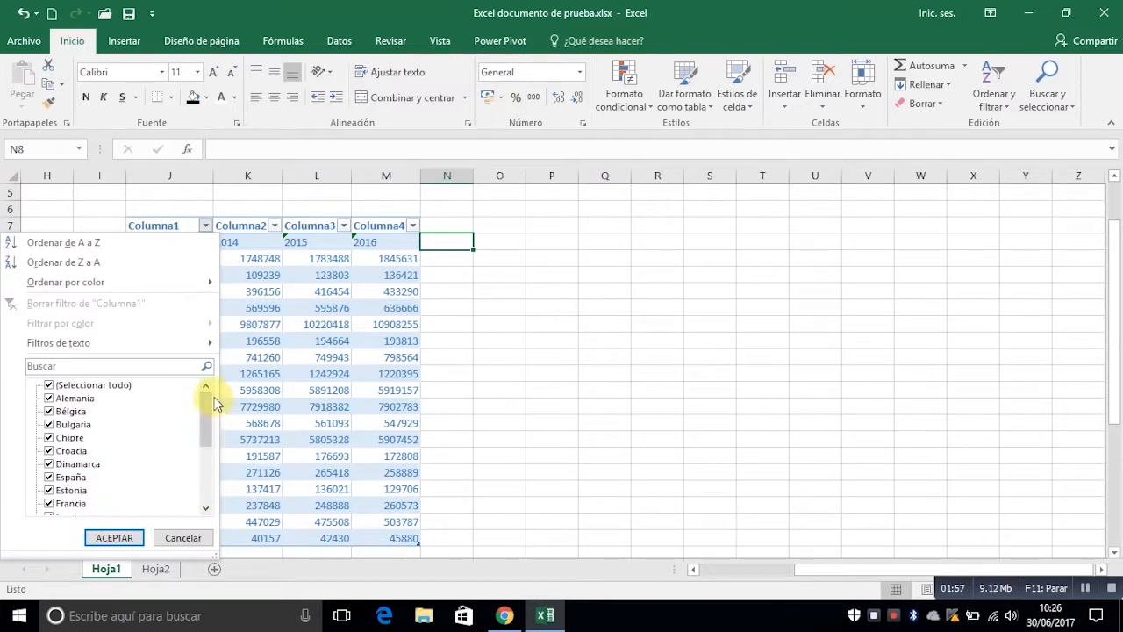
pyautogui.click(458, 322)
pyautogui.moveTo(188, 225); pyautogui.dragTo(368, 225)
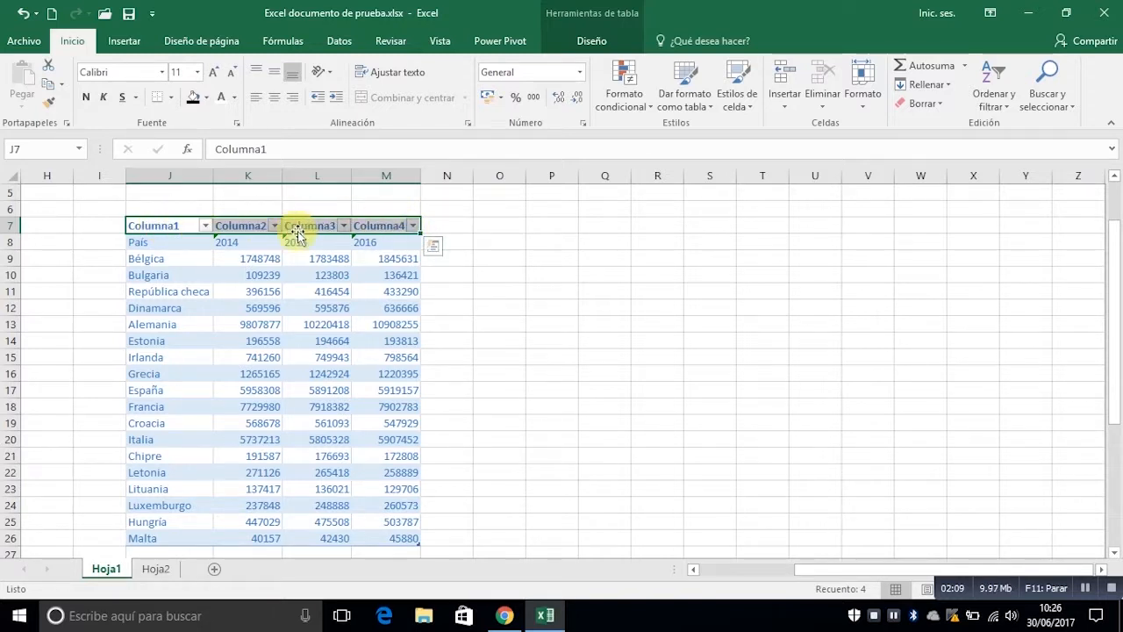
pyautogui.click(24, 14)
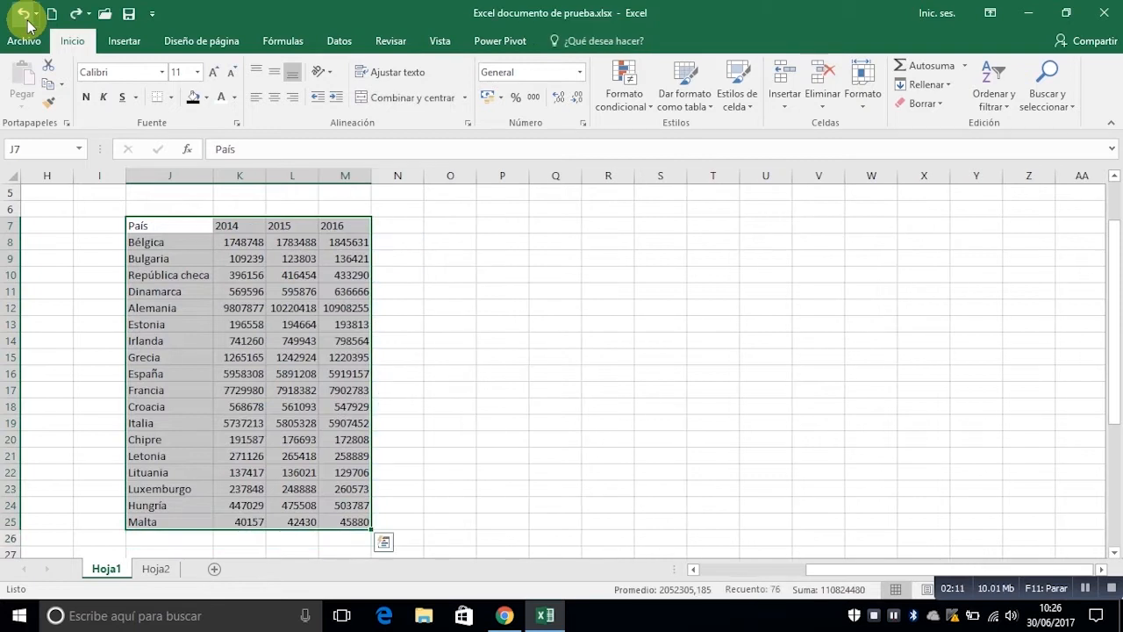
# Insert a table over the range J7:M25 with the headers option turned on
pyautogui.click(696, 109)
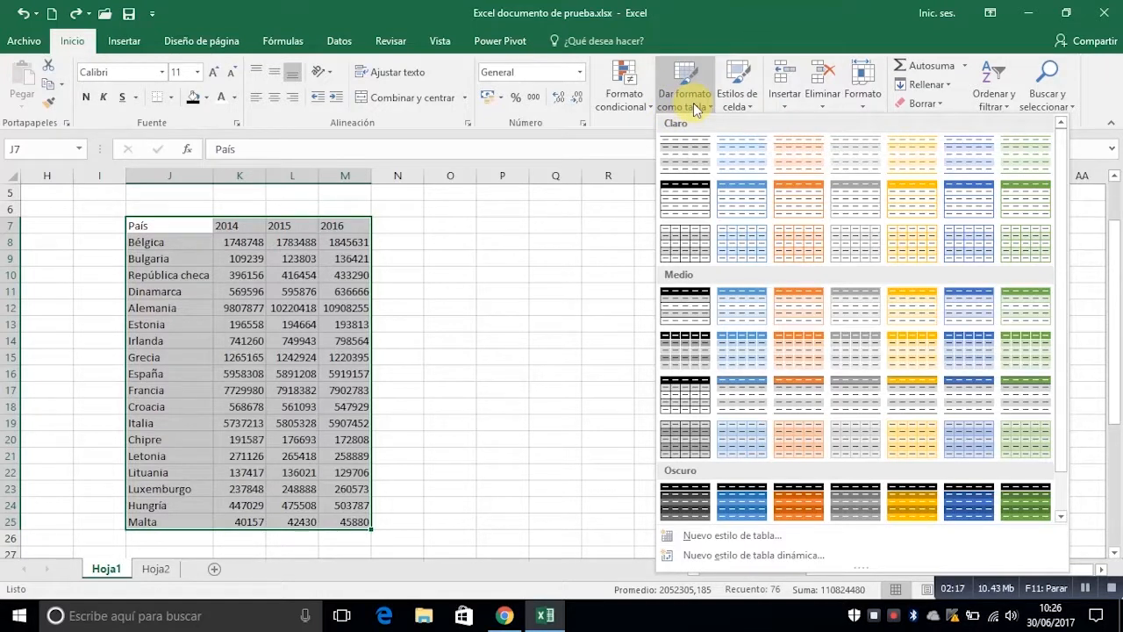
pyautogui.click(126, 40)
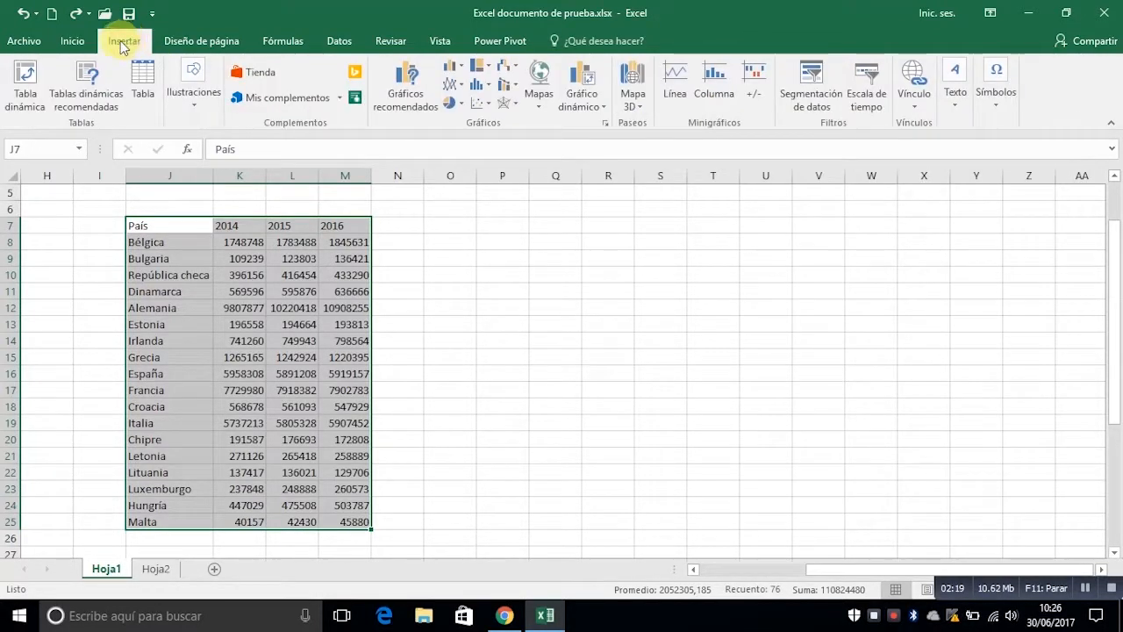
pyautogui.click(145, 88)
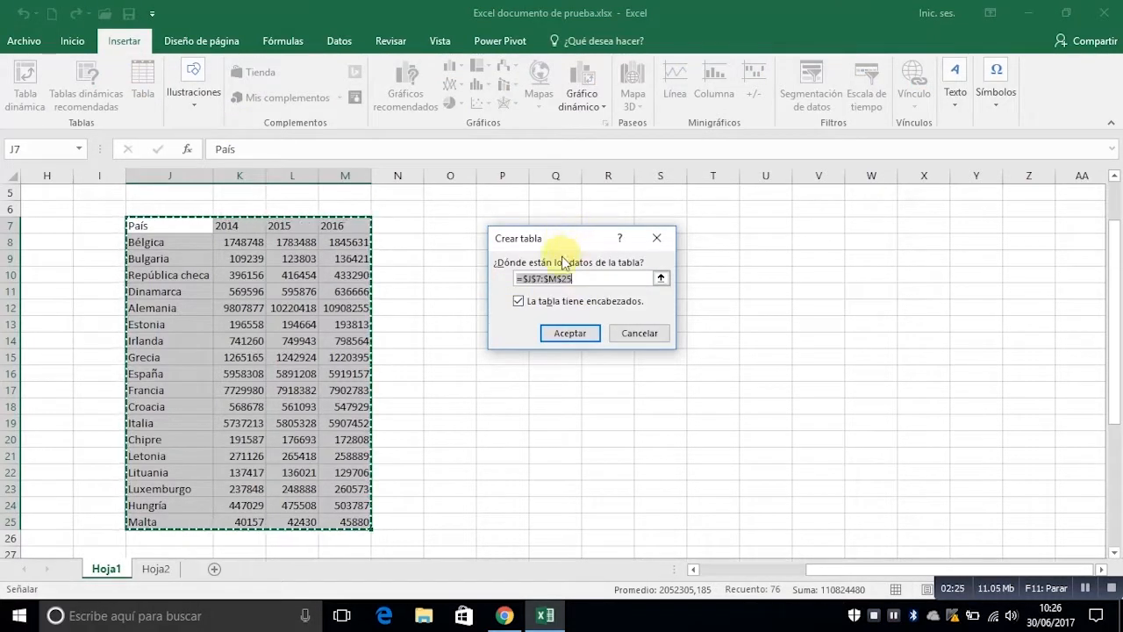
pyautogui.click(566, 336)
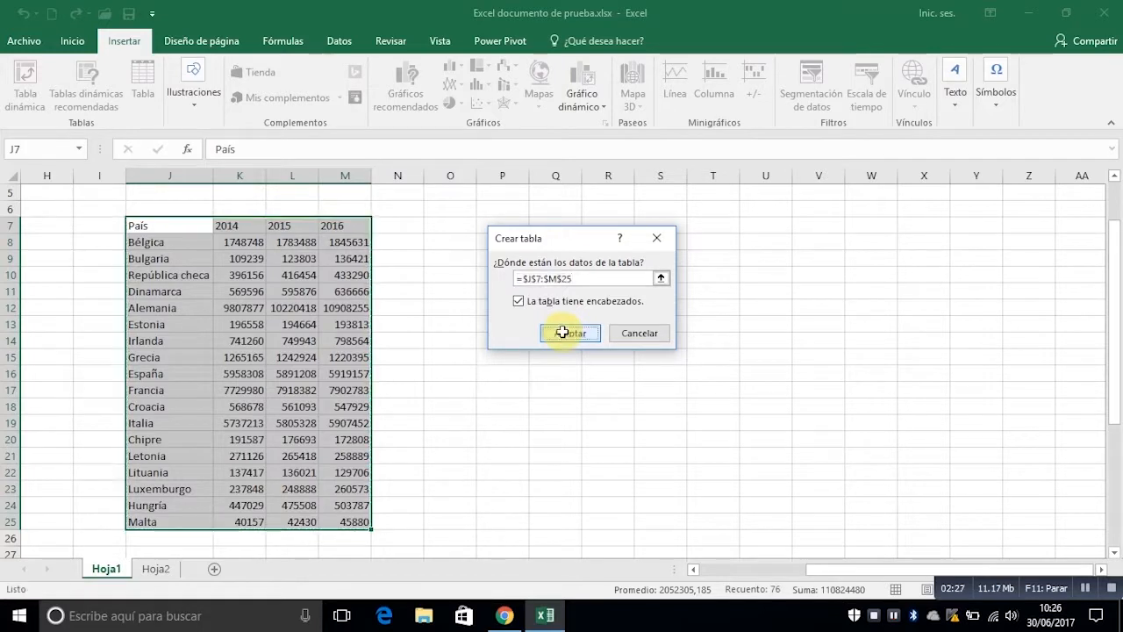
pyautogui.moveTo(187, 228); pyautogui.dragTo(328, 231)
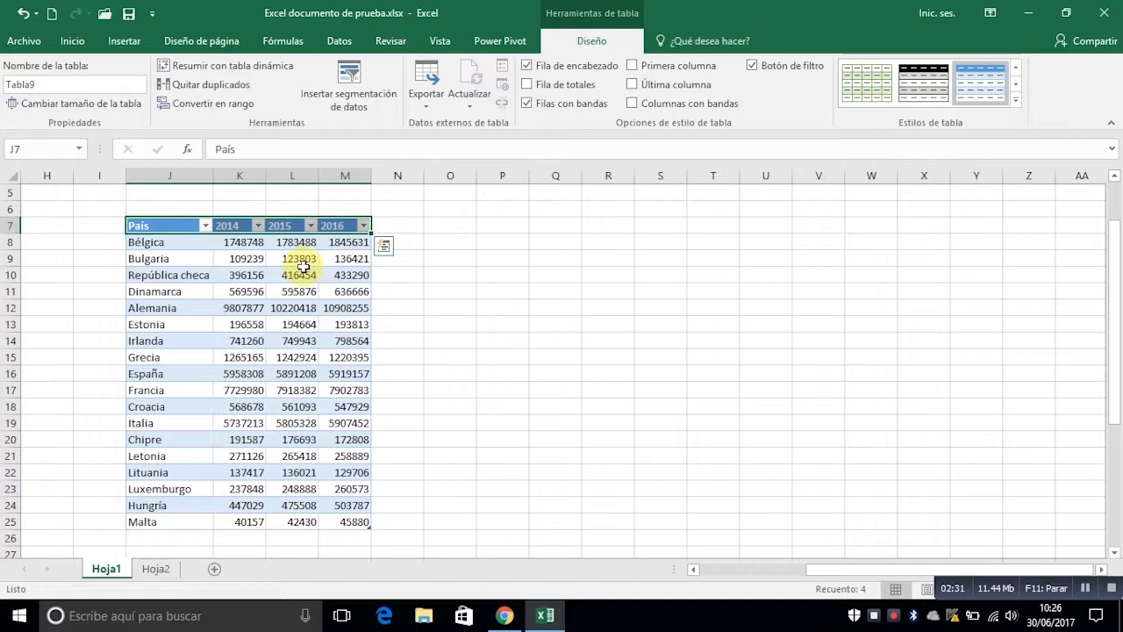
pyautogui.click(430, 352)
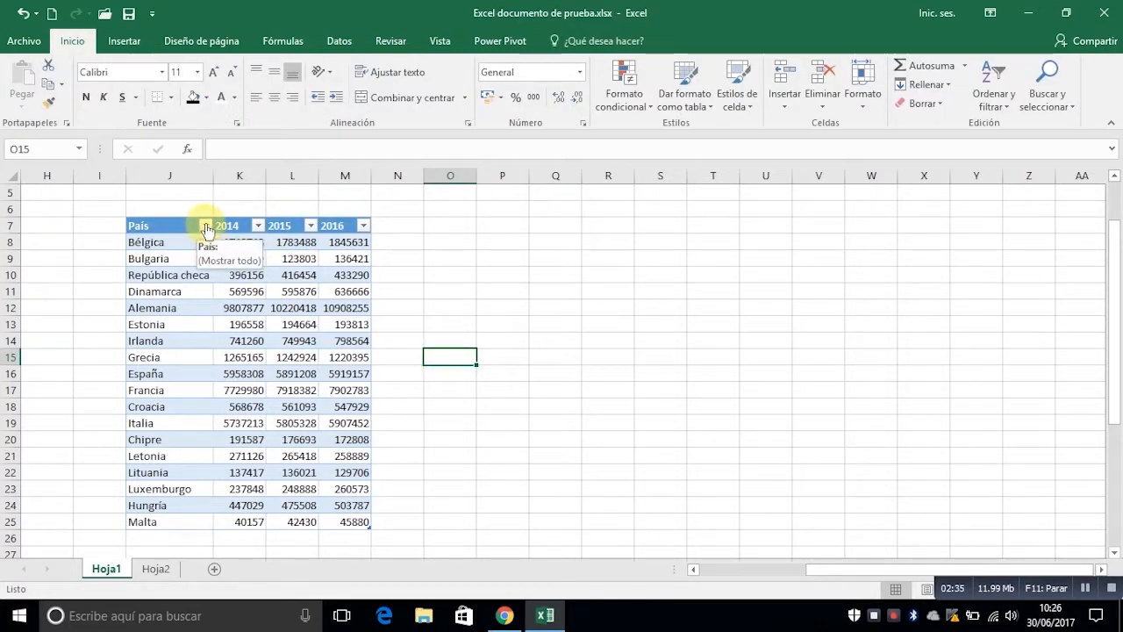
# Filter the País column to show only Alemania, Bélgica and Bulgaria
pyautogui.click(205, 227)
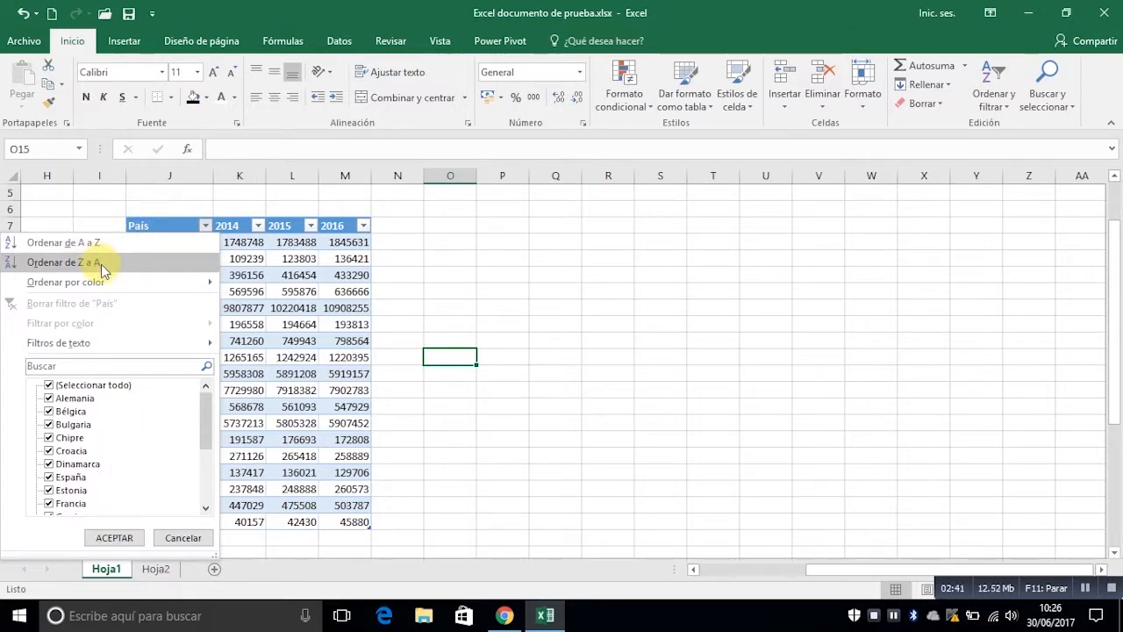
pyautogui.moveTo(130, 281)
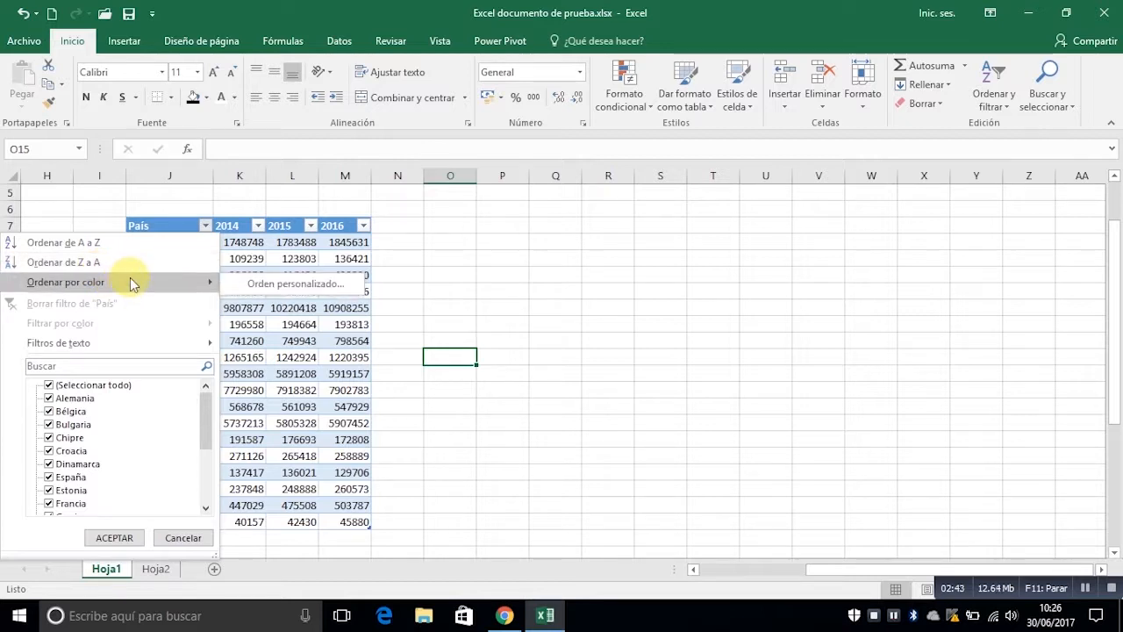
pyautogui.moveTo(203, 402)
pyautogui.mouseDown()
pyautogui.moveTo(204, 459)
pyautogui.moveTo(204, 382)
pyautogui.mouseUp()
pyautogui.click(53, 388)
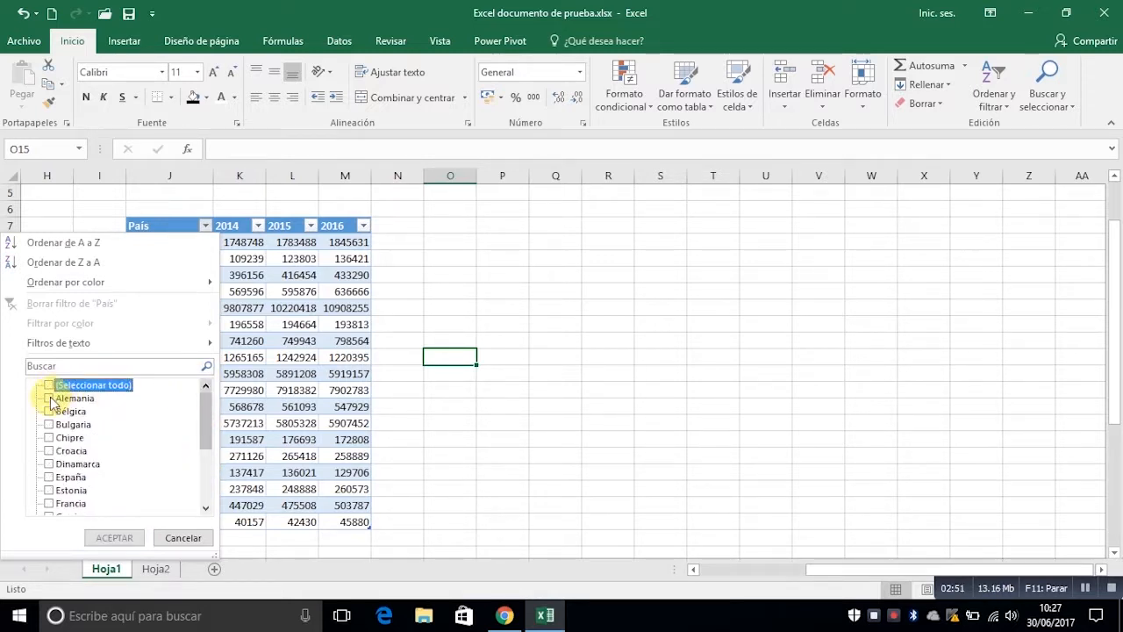
pyautogui.click(50, 400)
pyautogui.click(49, 411)
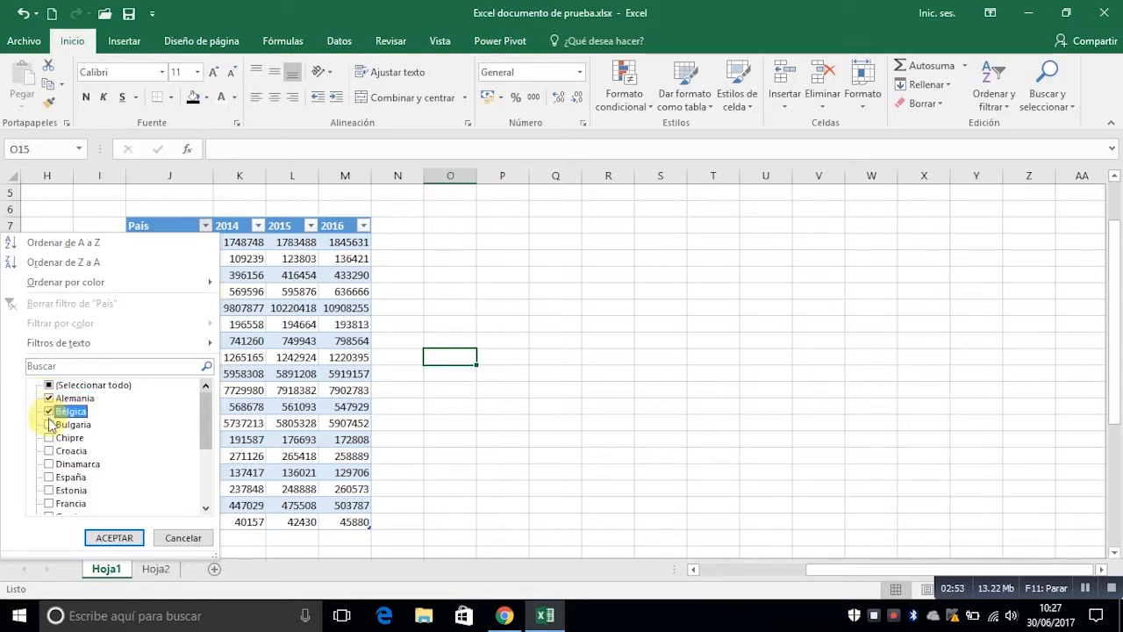
pyautogui.click(49, 426)
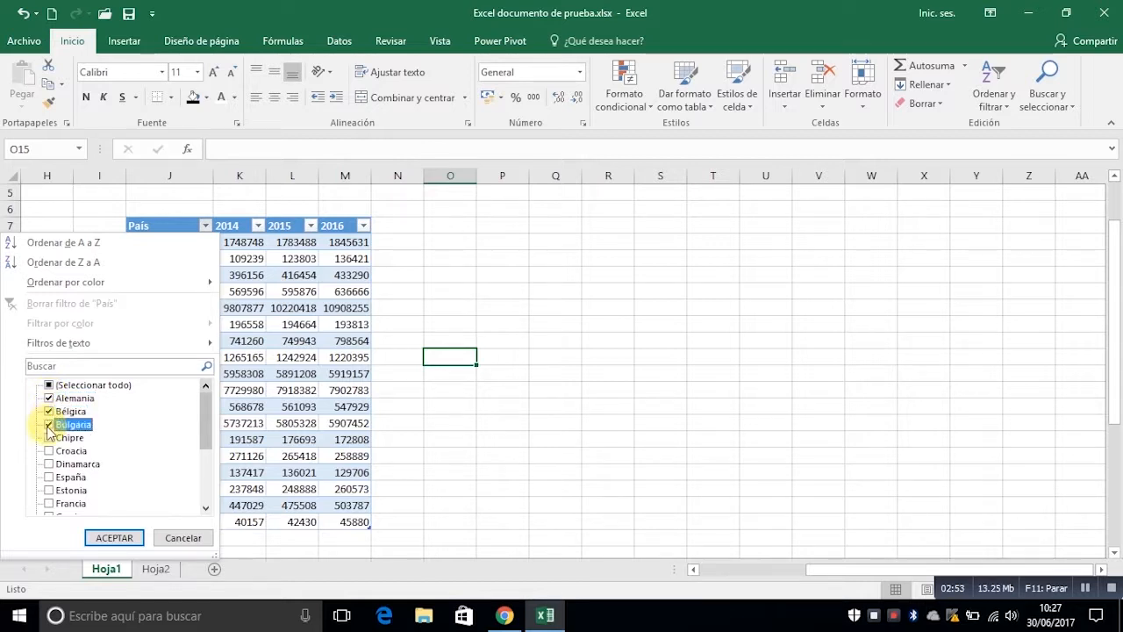
pyautogui.click(114, 538)
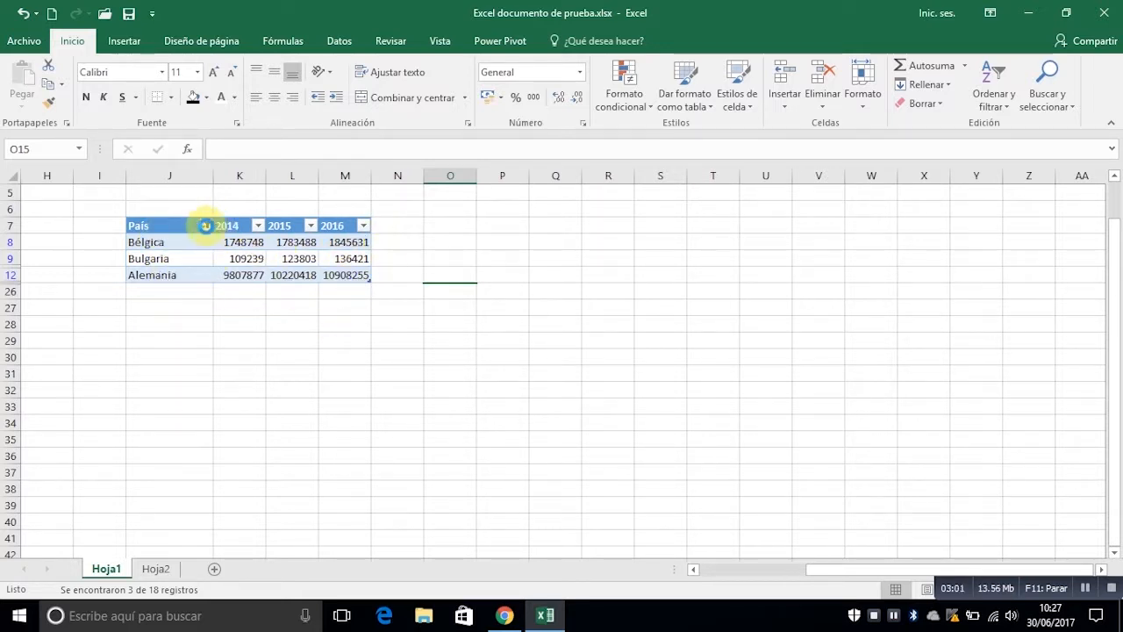
# Select all countries in the País column's filter so that every row is included again
pyautogui.click(206, 226)
pyautogui.click(49, 385)
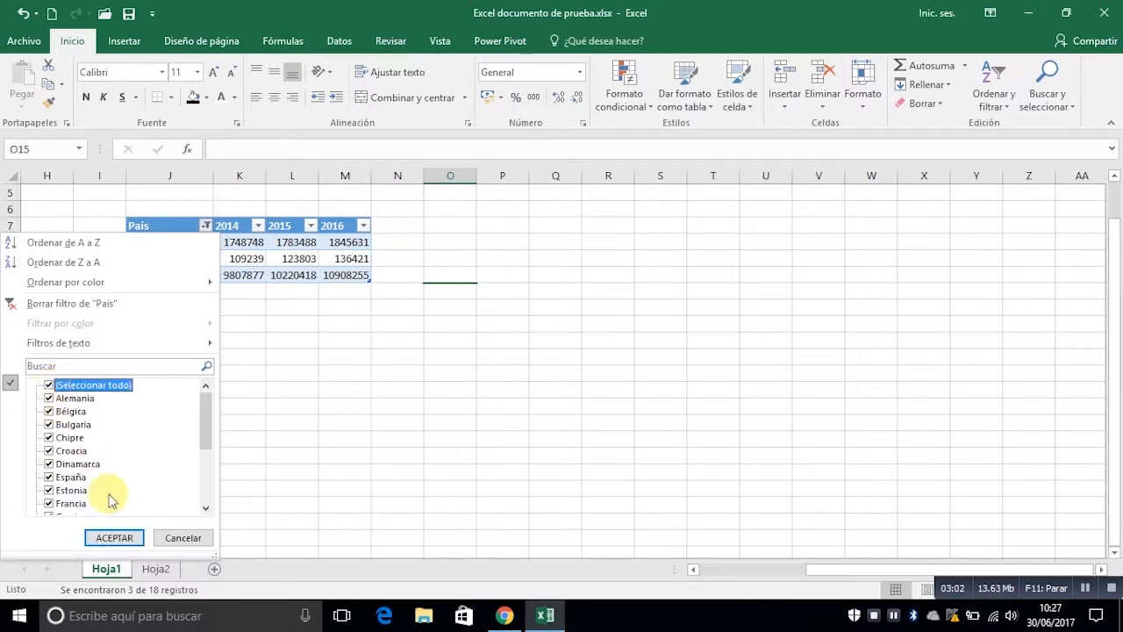
pyautogui.click(115, 538)
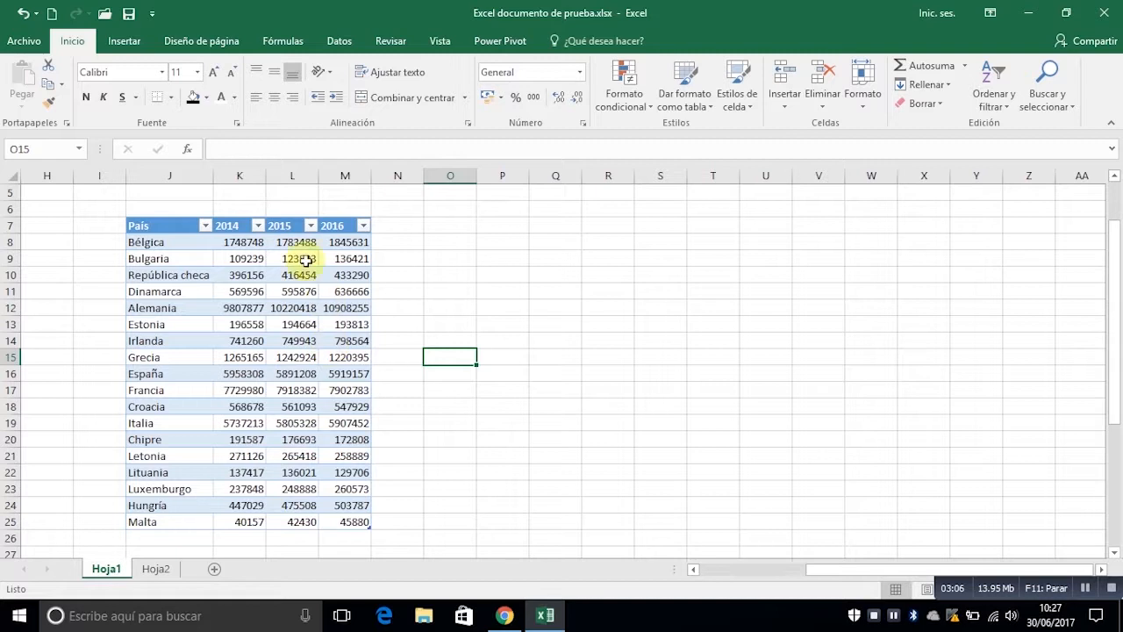
# Filter the 2014 column to values less than 500000, and clear that filter
pyautogui.click(259, 227)
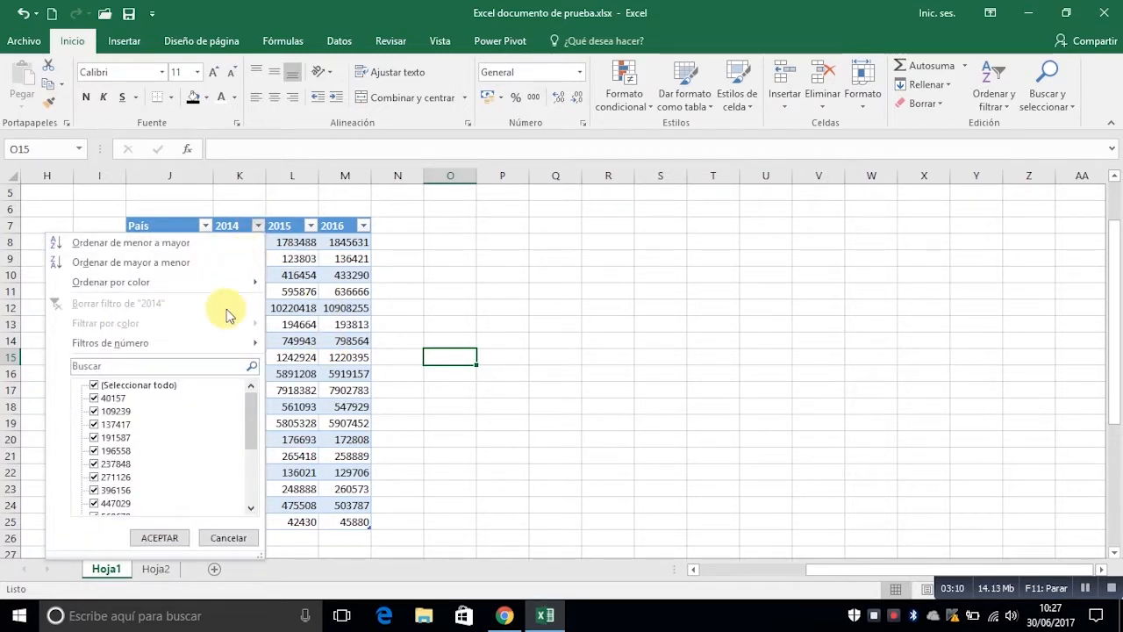
pyautogui.moveTo(218, 350)
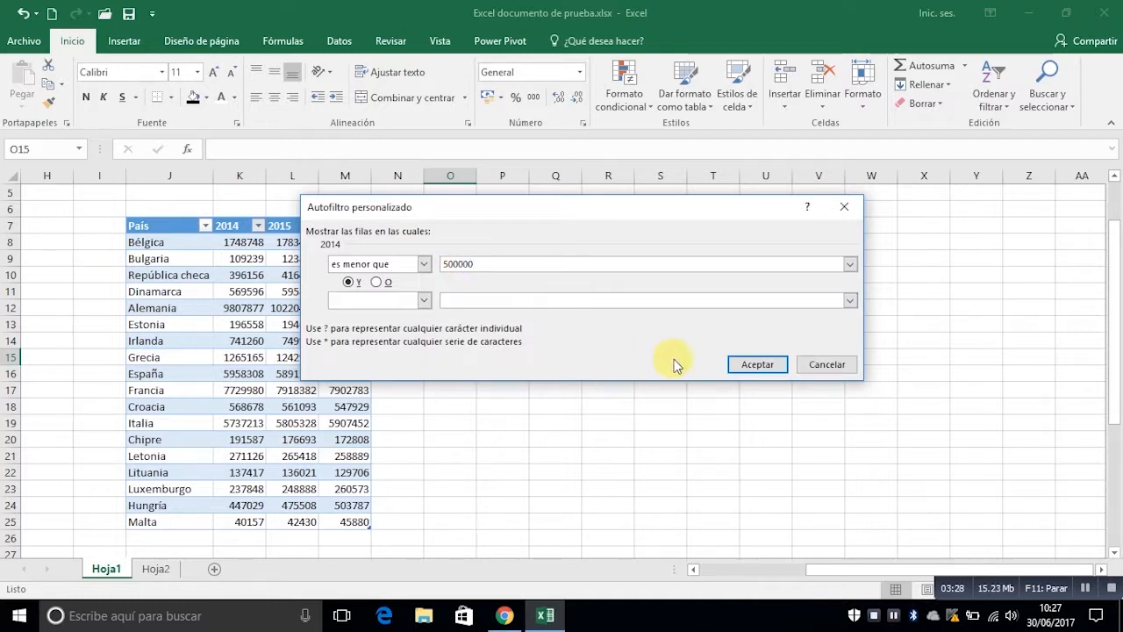
pyautogui.click(756, 364)
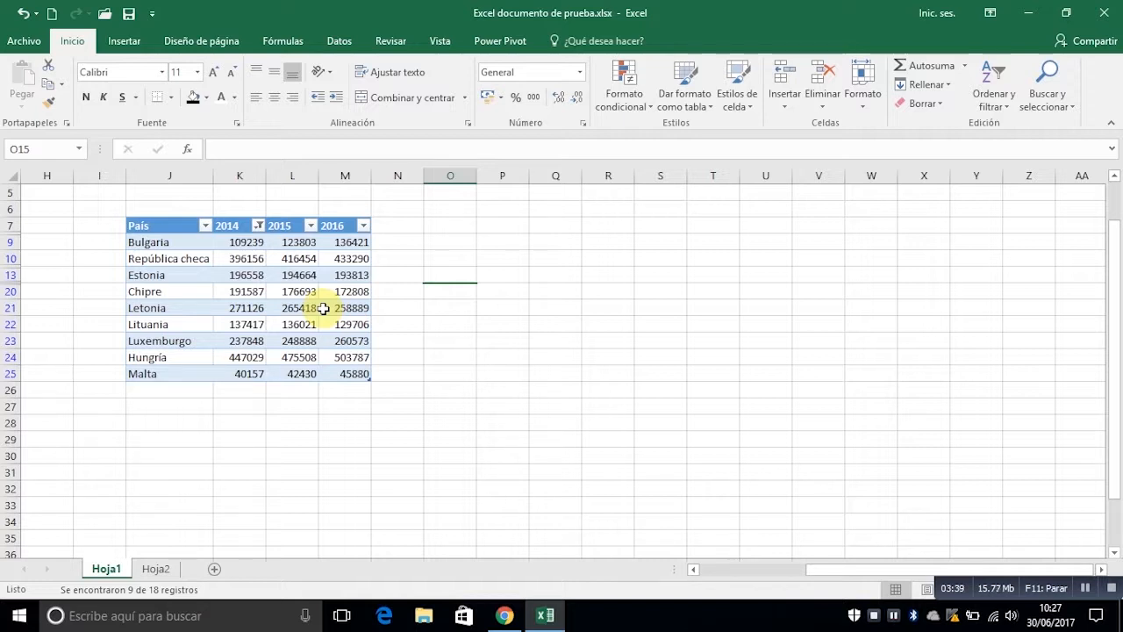
pyautogui.click(258, 226)
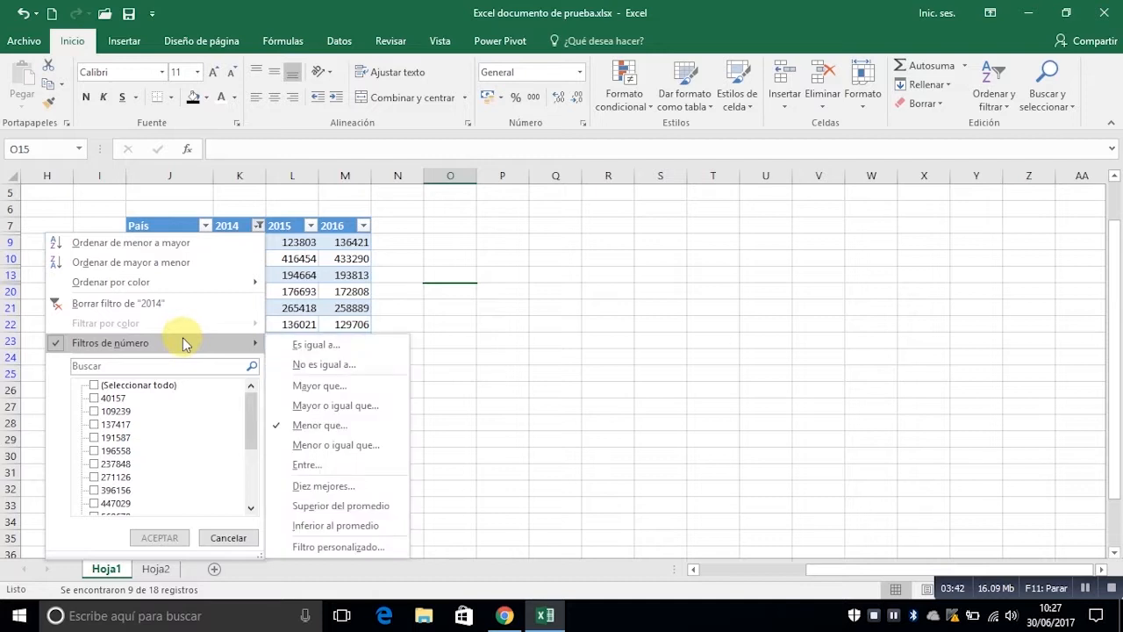
pyautogui.click(94, 304)
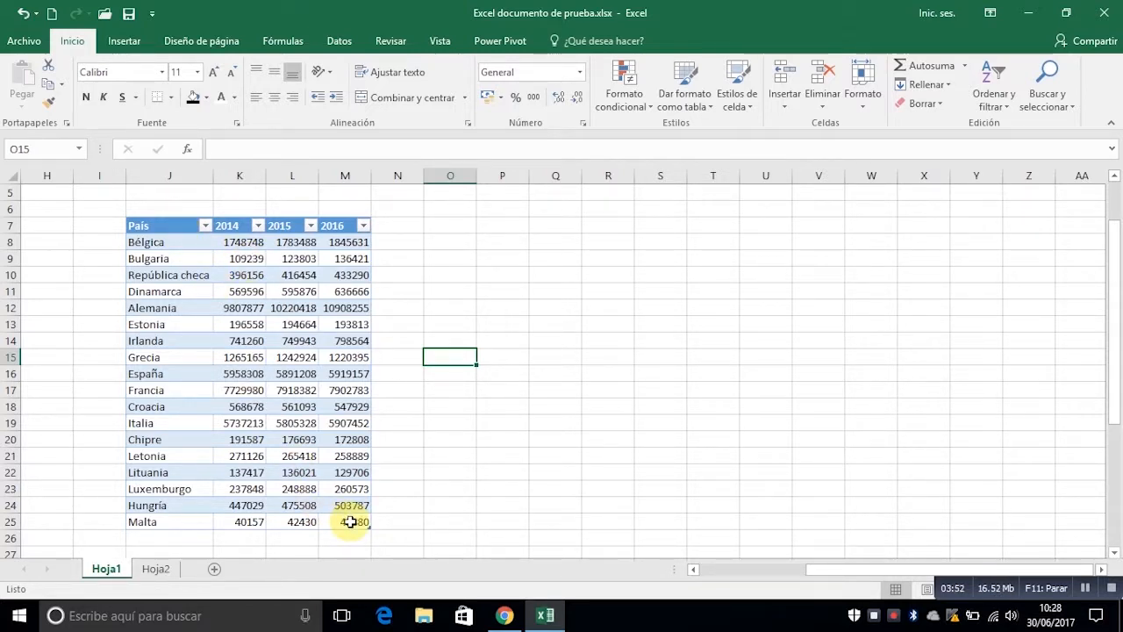
# View the table's design options, and leave the table by selecting an empty cell outside it
pyautogui.click(178, 227)
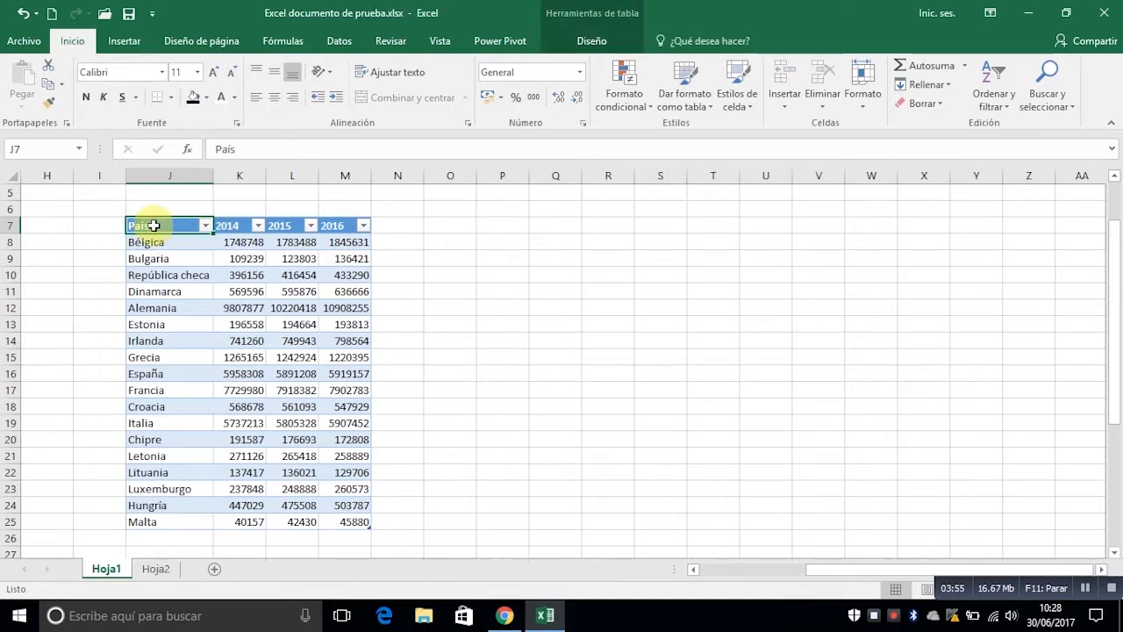
pyautogui.click(602, 42)
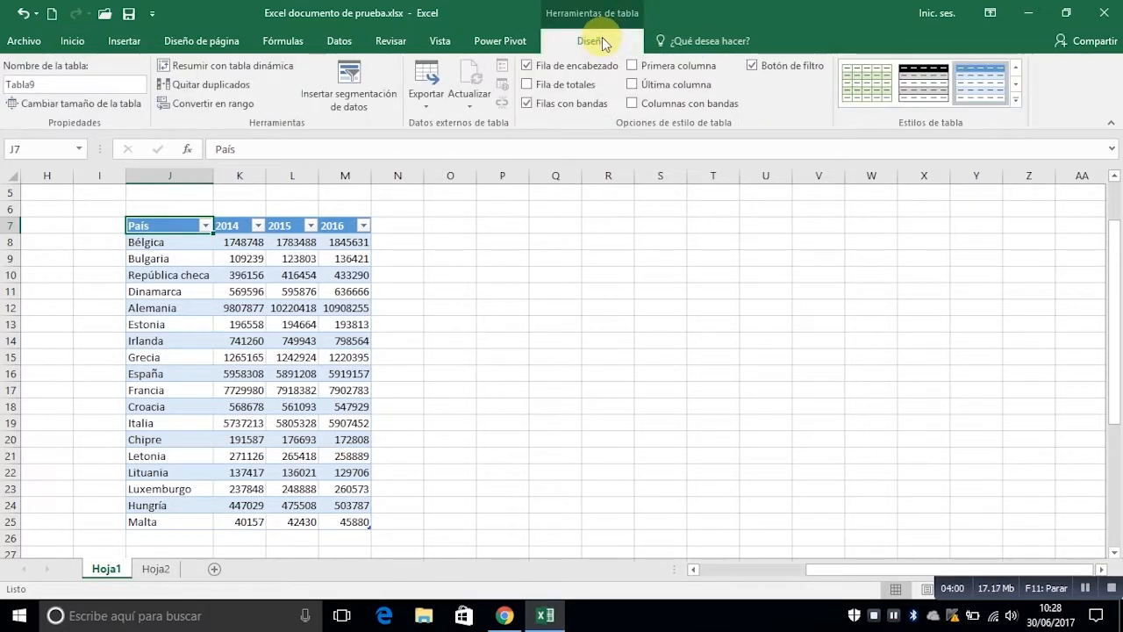
pyautogui.click(709, 270)
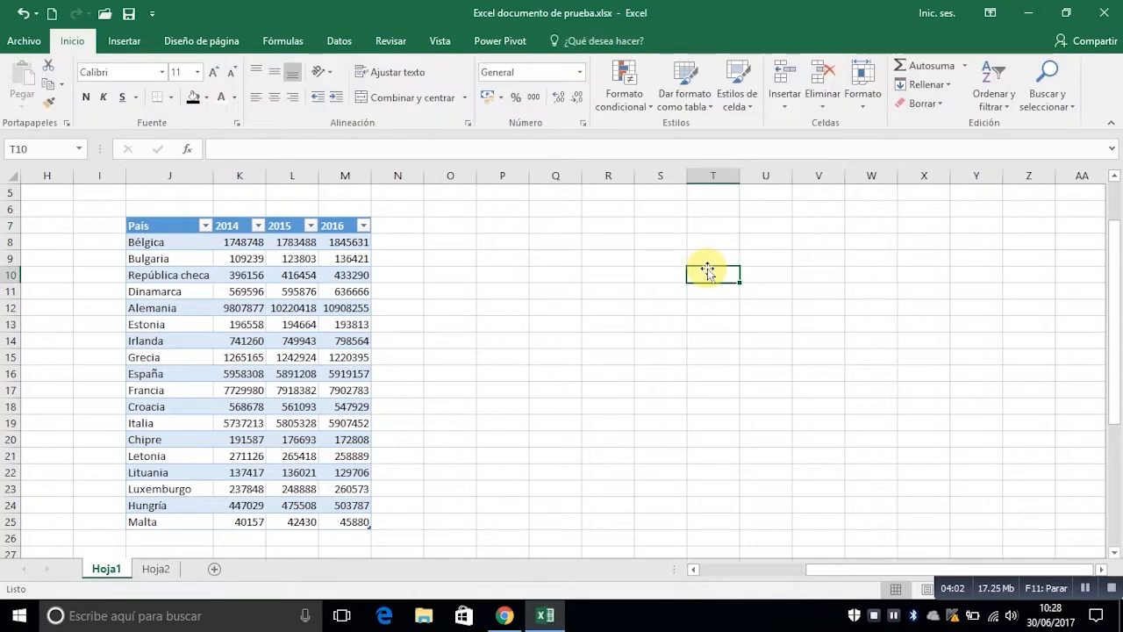
# Resize the table to J7:L25, leaving out the 2016 column, and undo the resizing
pyautogui.click(133, 228)
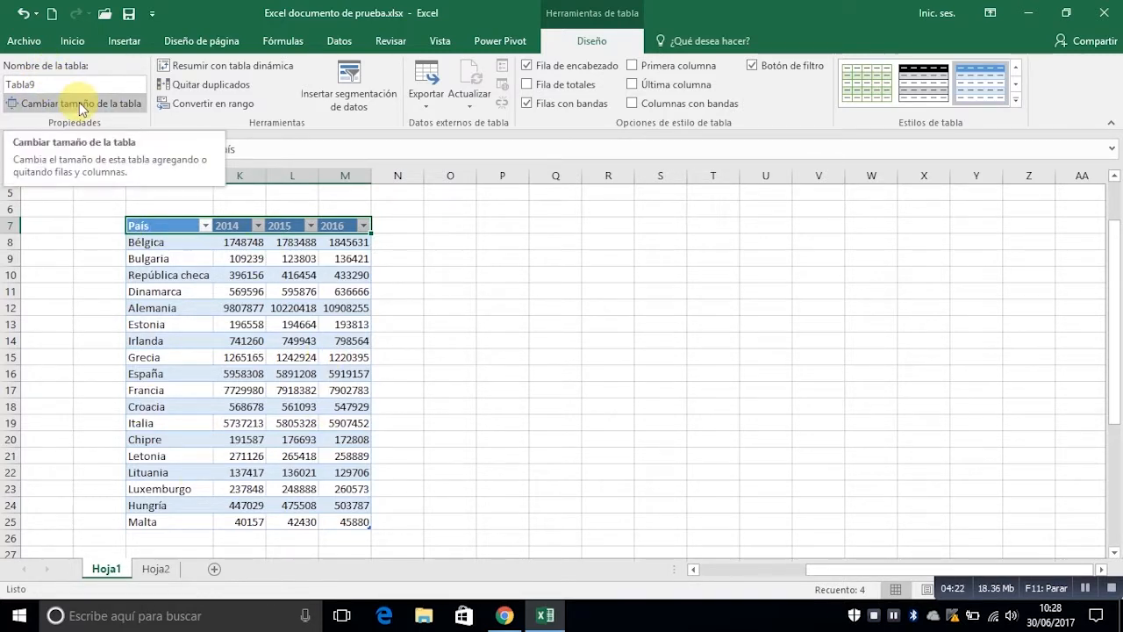
pyautogui.click(120, 106)
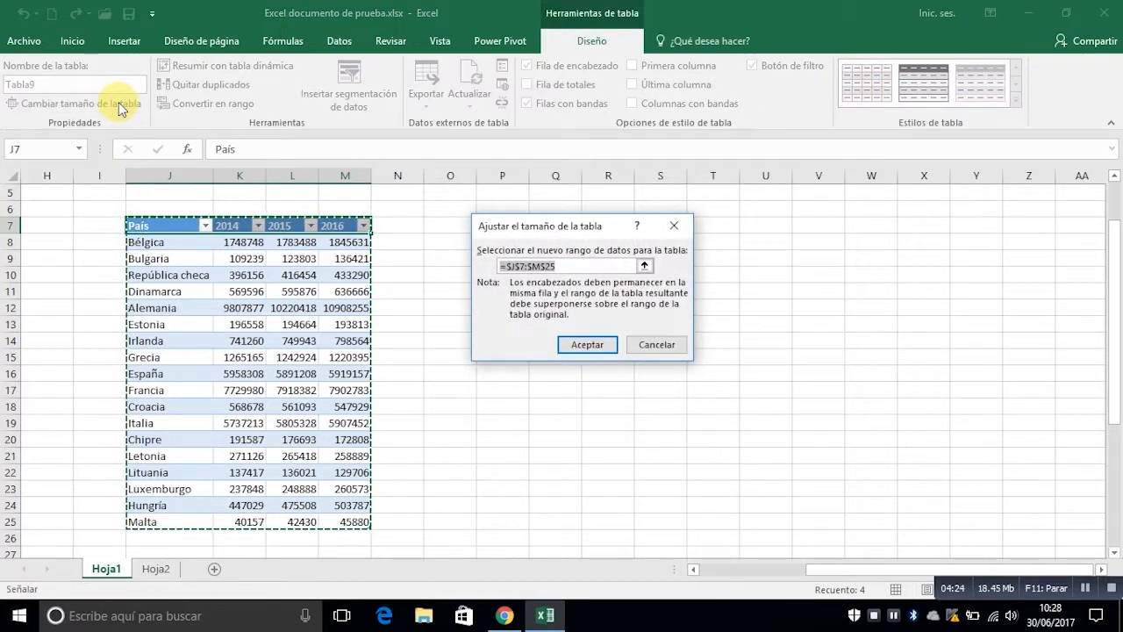
pyautogui.moveTo(185, 226); pyautogui.dragTo(290, 522)
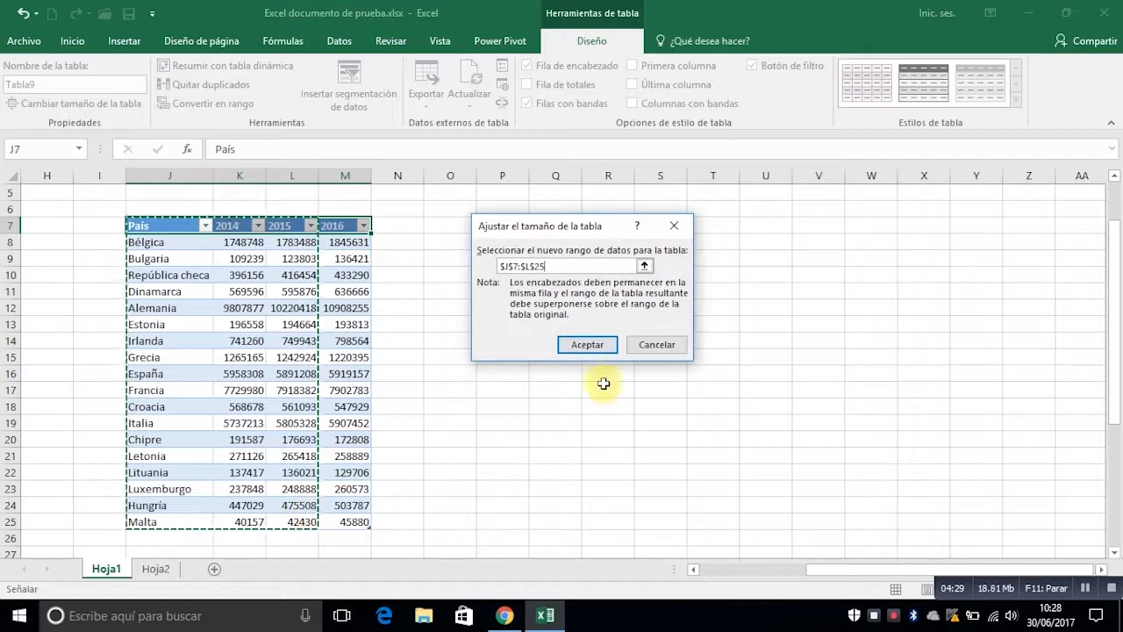
pyautogui.click(598, 351)
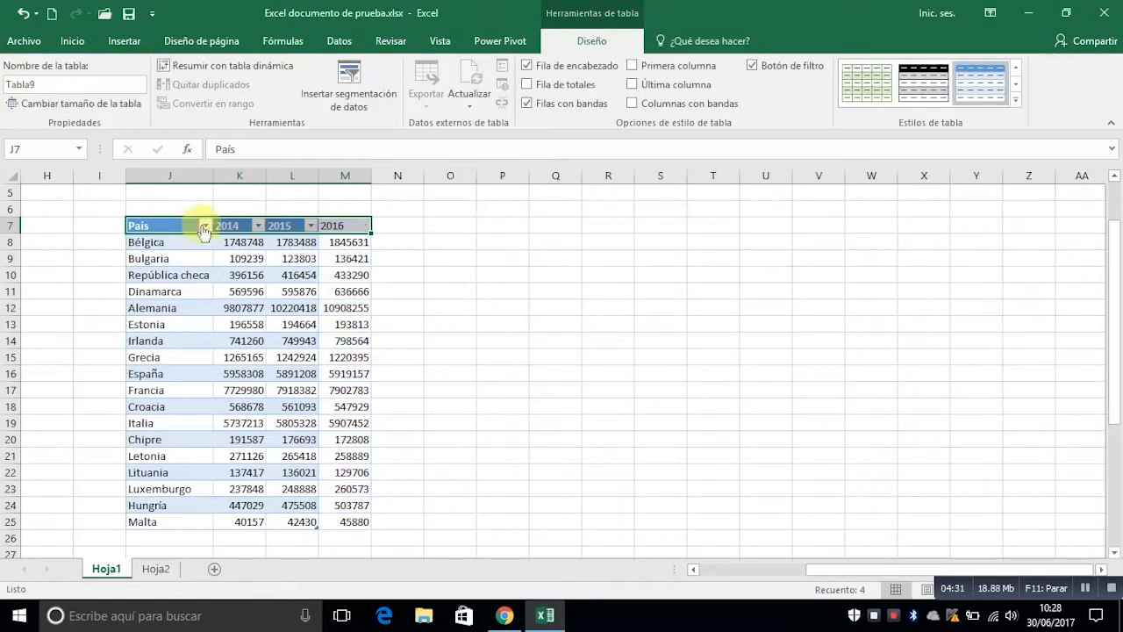
pyautogui.moveTo(181, 224); pyautogui.dragTo(298, 518)
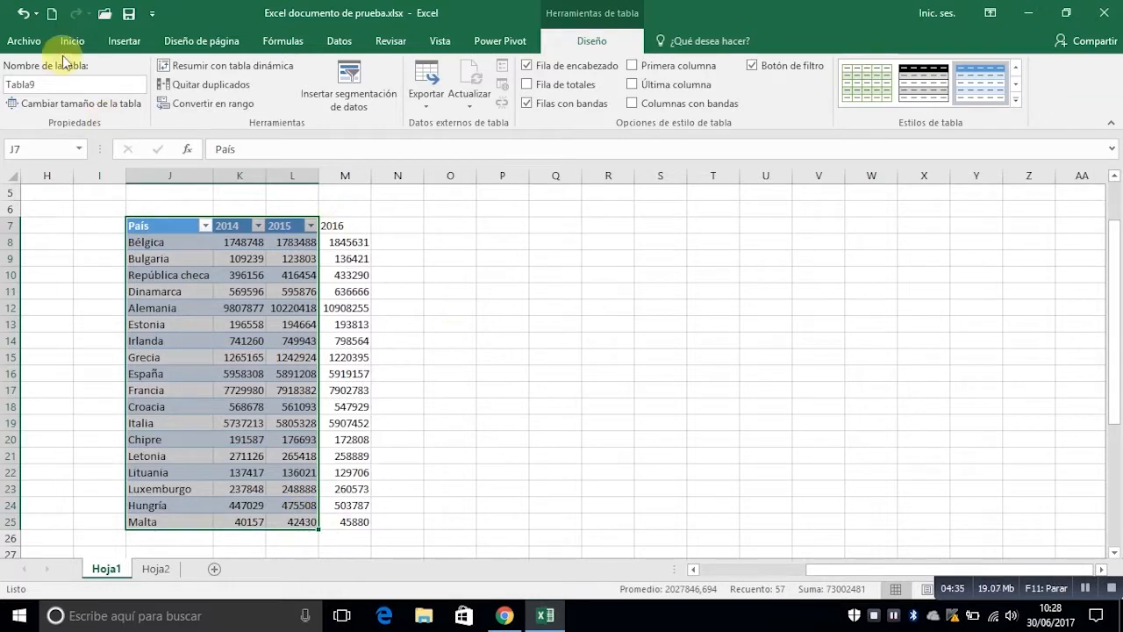
pyautogui.click(22, 13)
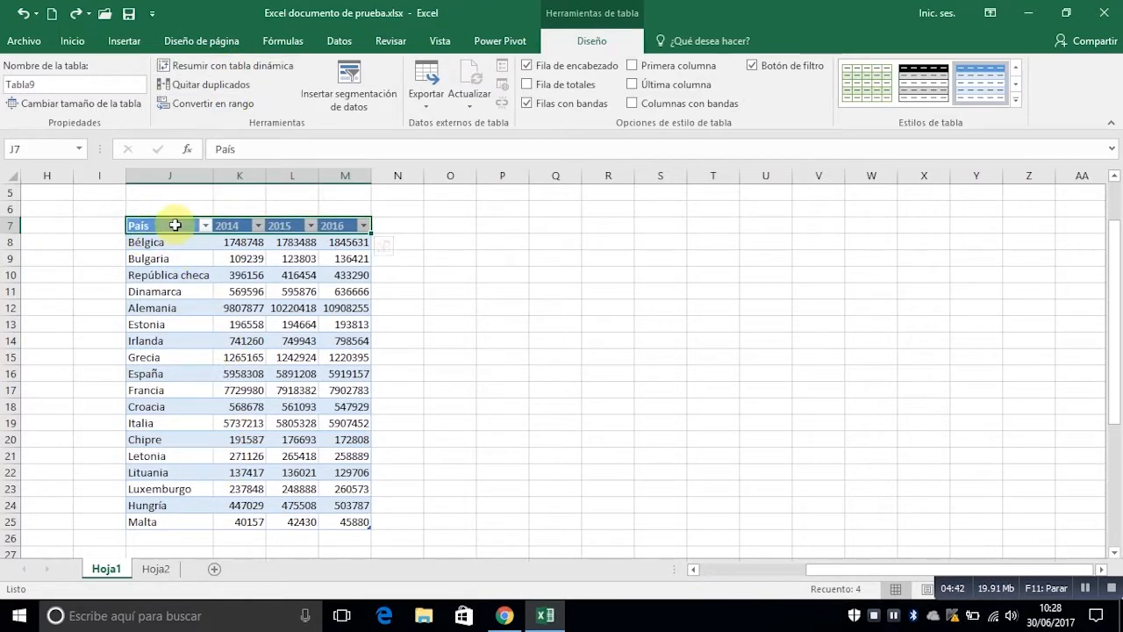
# Remove duplicate rows from the table, comparing País, 2014, 2015 and 2016 with the headers option on
pyautogui.click(202, 88)
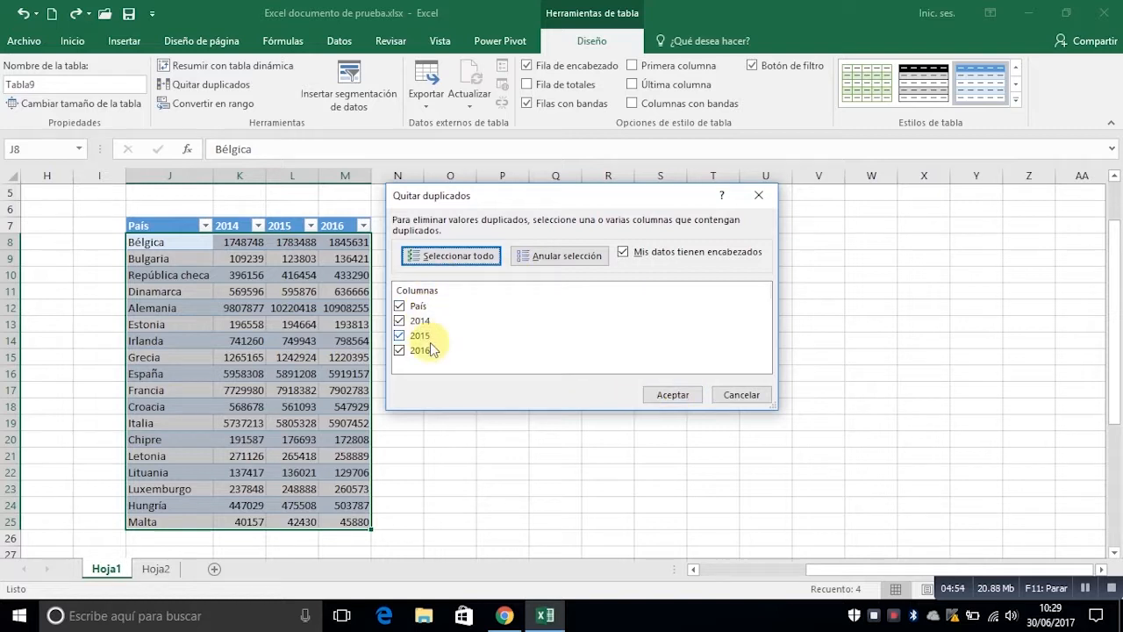
pyautogui.click(683, 396)
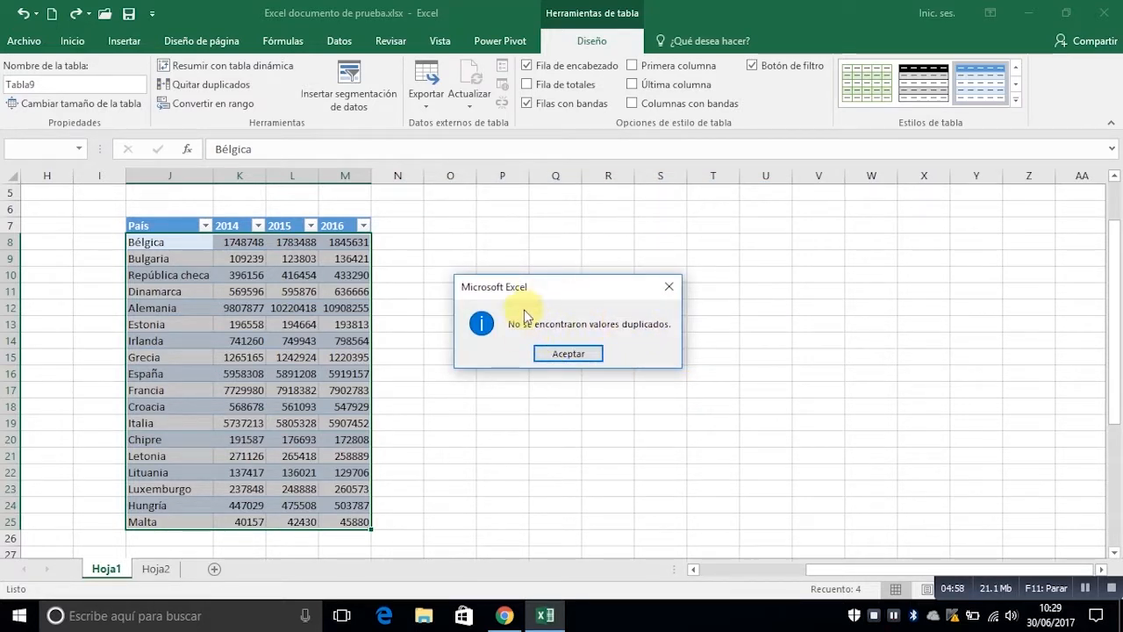
pyautogui.click(569, 352)
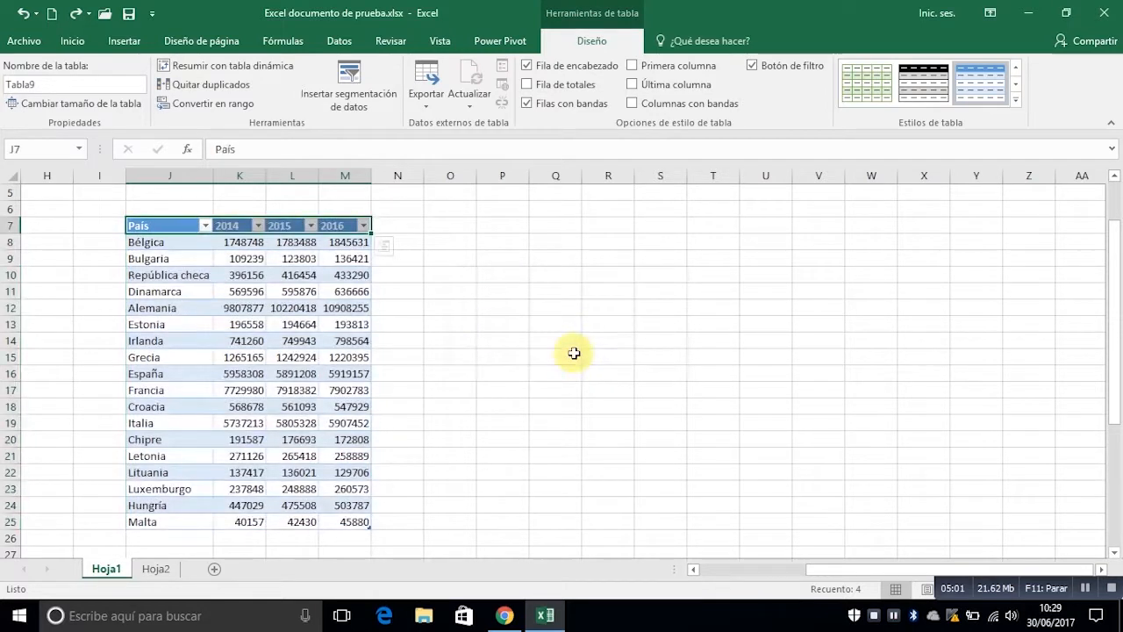
# Insert slicers for País and 2015 and arrange them side by side next to the table
pyautogui.moveTo(181, 225); pyautogui.dragTo(357, 525)
pyautogui.click(367, 110)
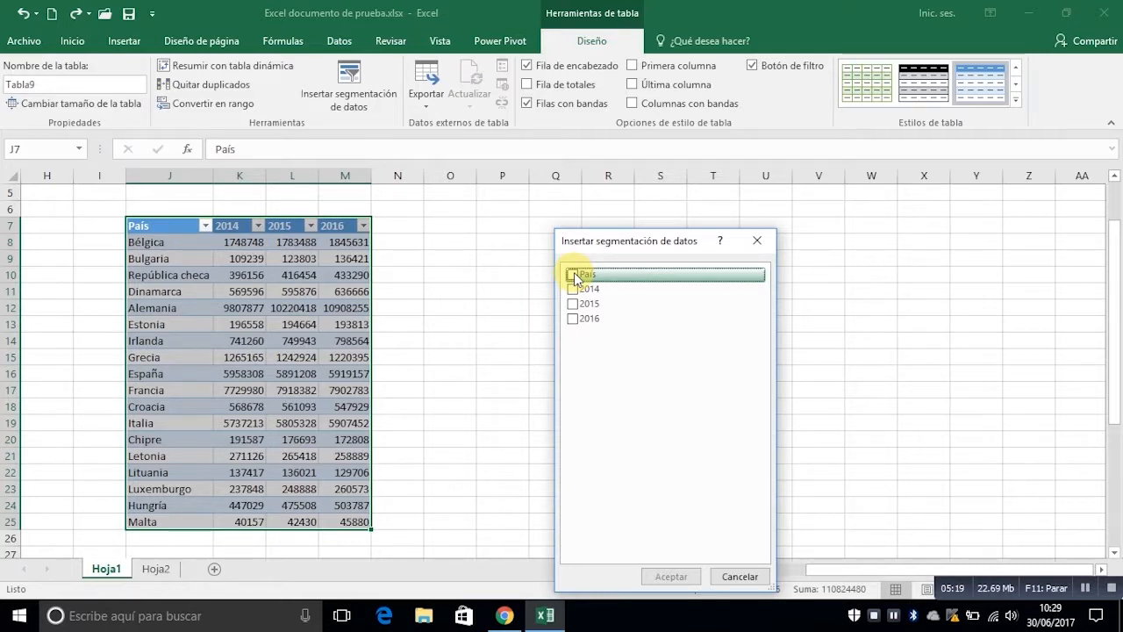
pyautogui.click(573, 275)
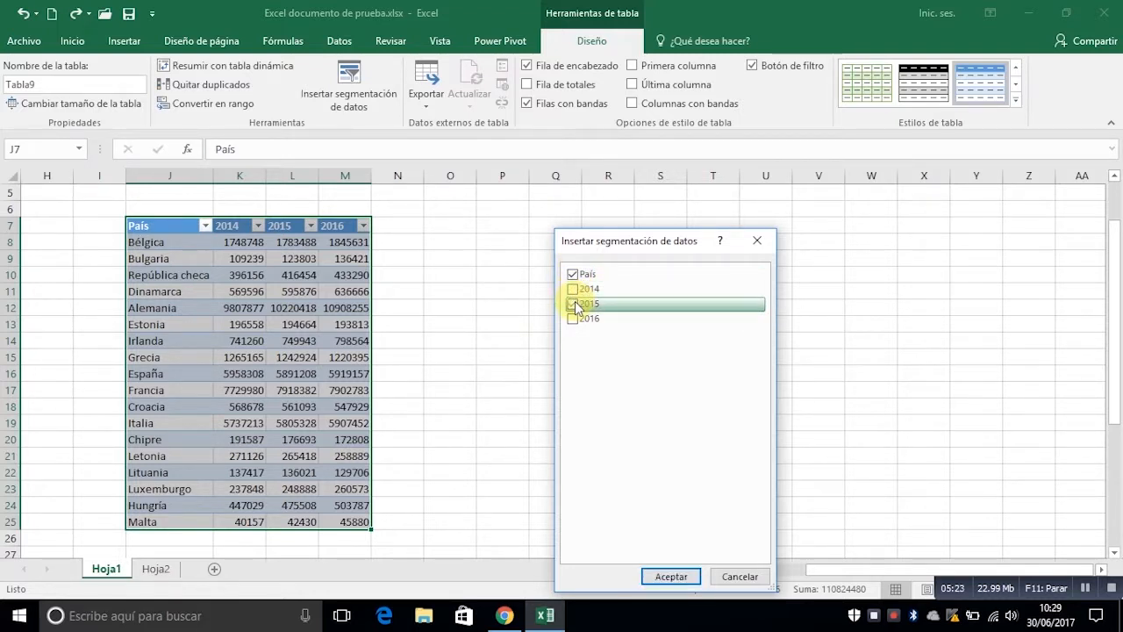
pyautogui.click(664, 576)
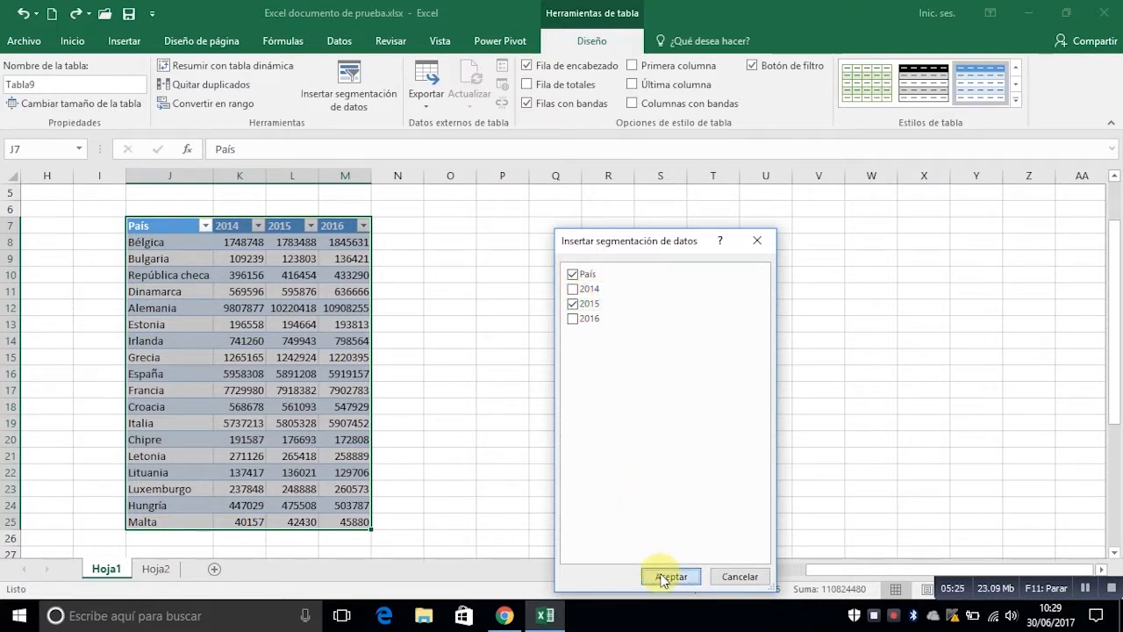
pyautogui.moveTo(588, 298); pyautogui.dragTo(744, 258)
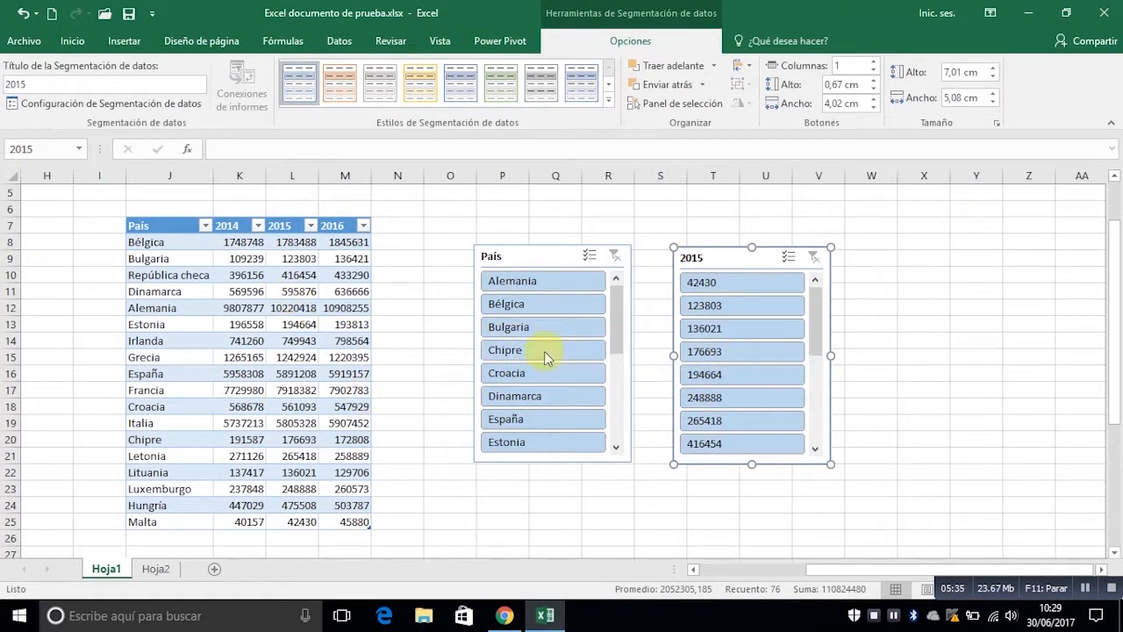
# Filter the table with the País slicer by one country at a time: Alemania, Bulgaria, Croacia and Bélgica
pyautogui.click(517, 285)
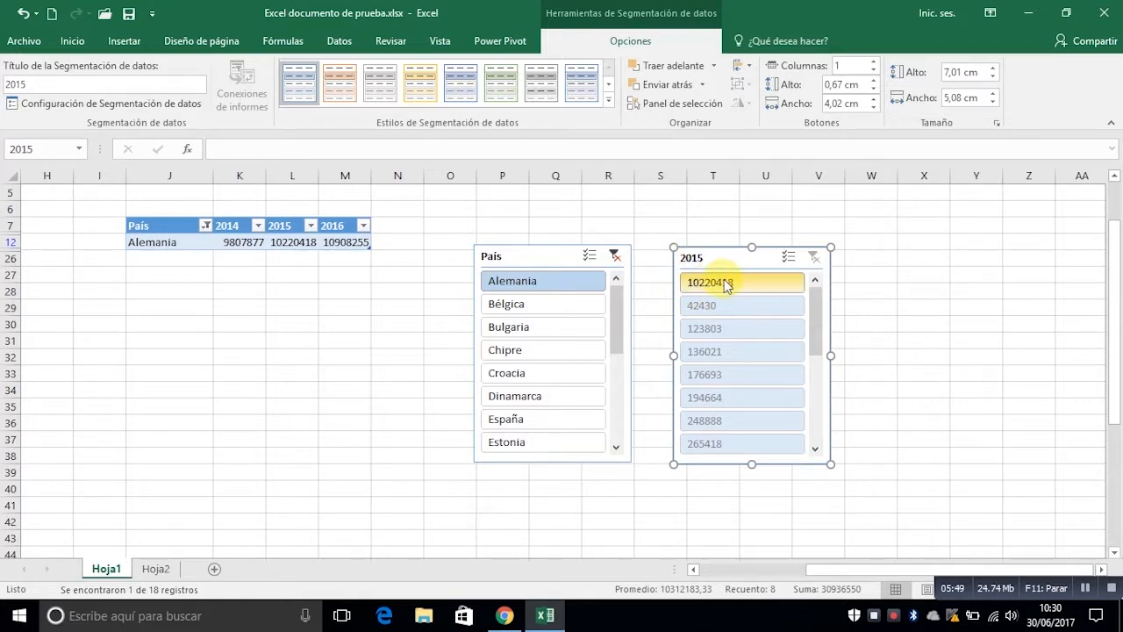
pyautogui.click(547, 326)
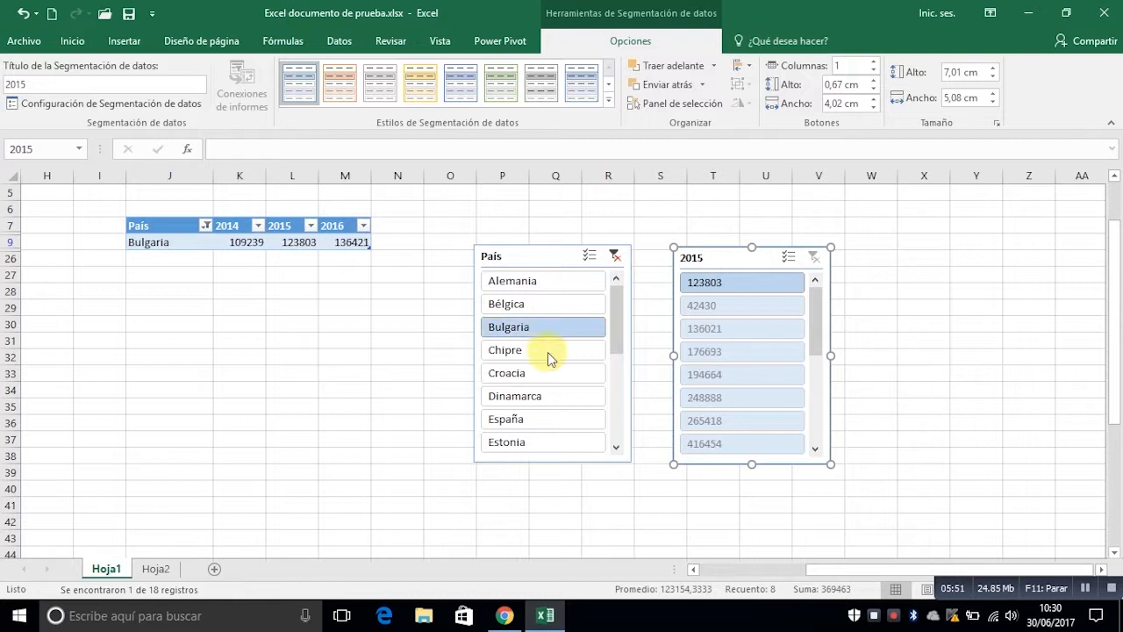
pyautogui.click(546, 381)
pyautogui.click(538, 307)
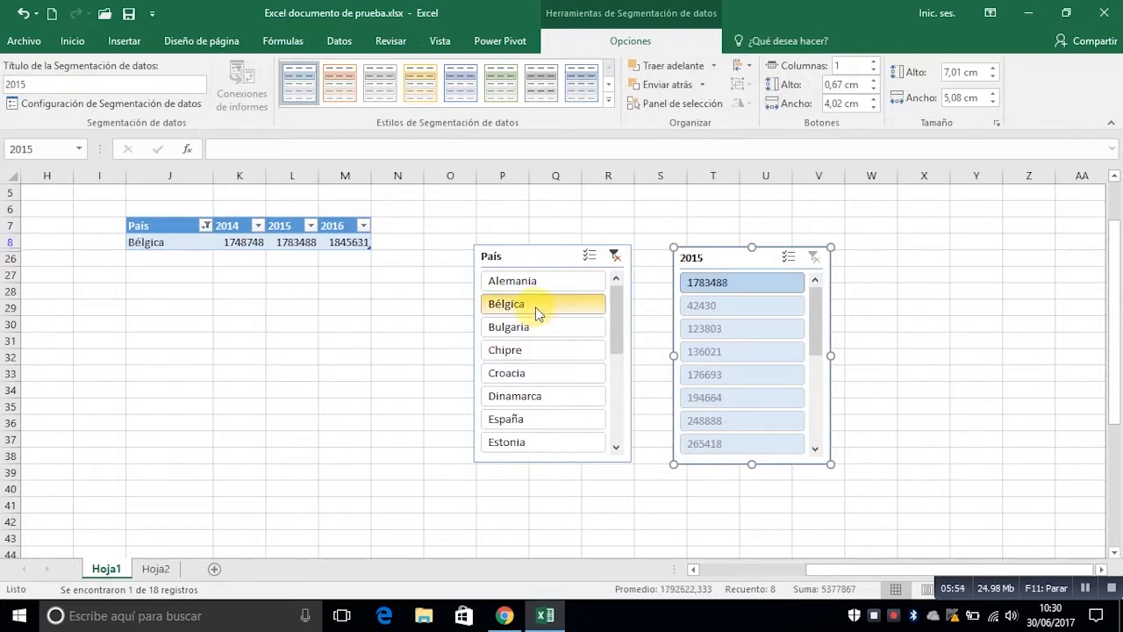
# Multi-select Alemania, Bulgaria and Croacia alongside Bélgica in the País slicer, and clear its filter
pyautogui.click(589, 257)
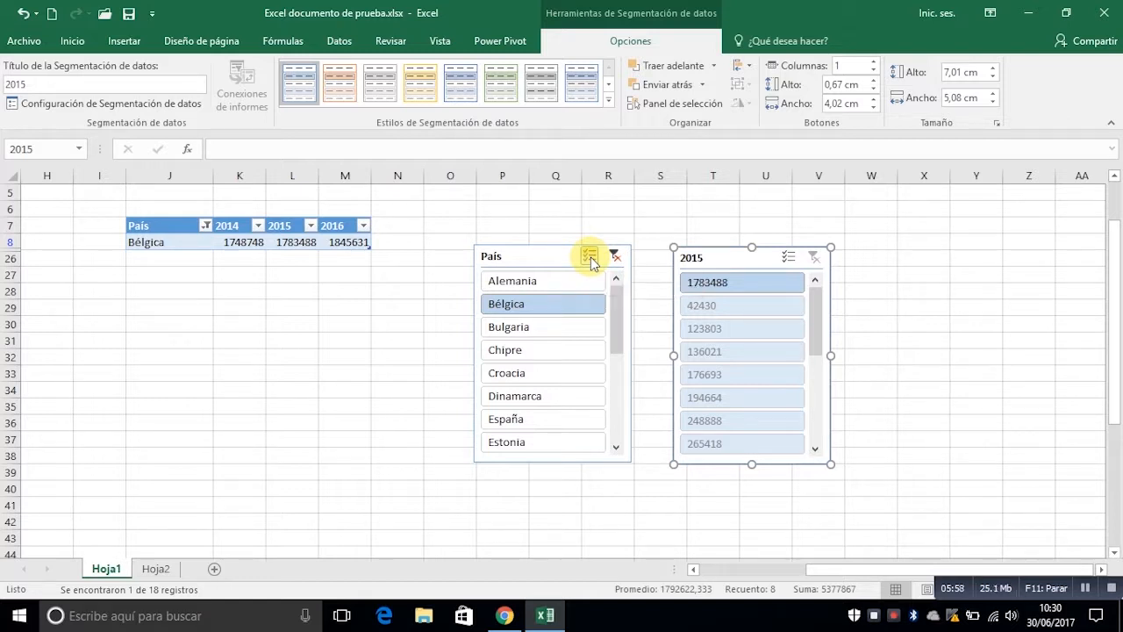
pyautogui.click(533, 285)
pyautogui.click(530, 327)
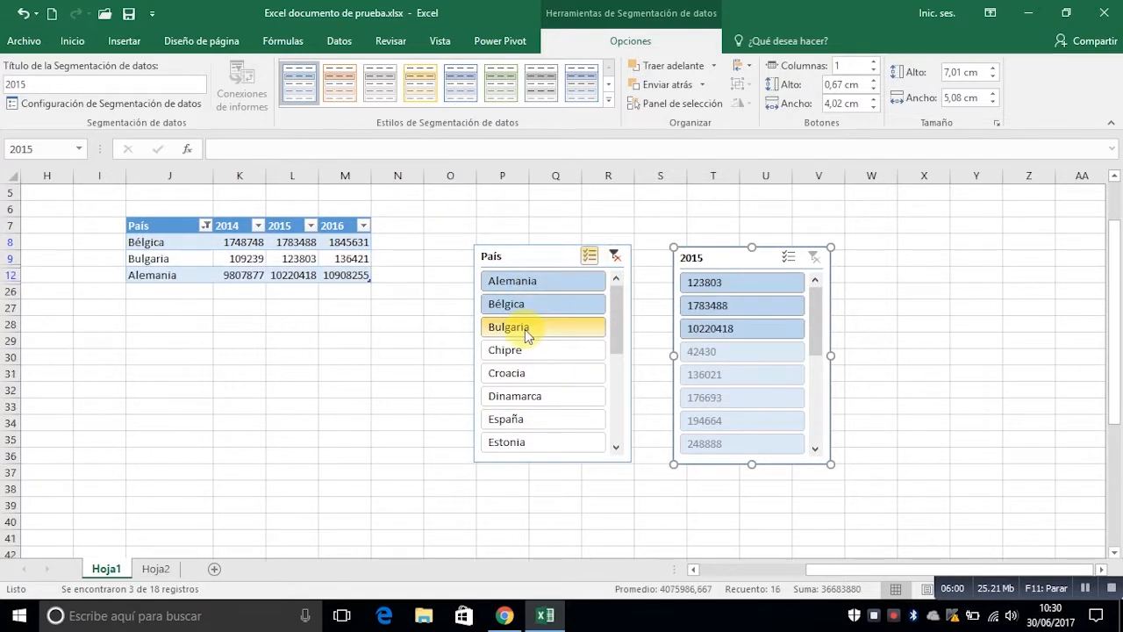
pyautogui.click(531, 375)
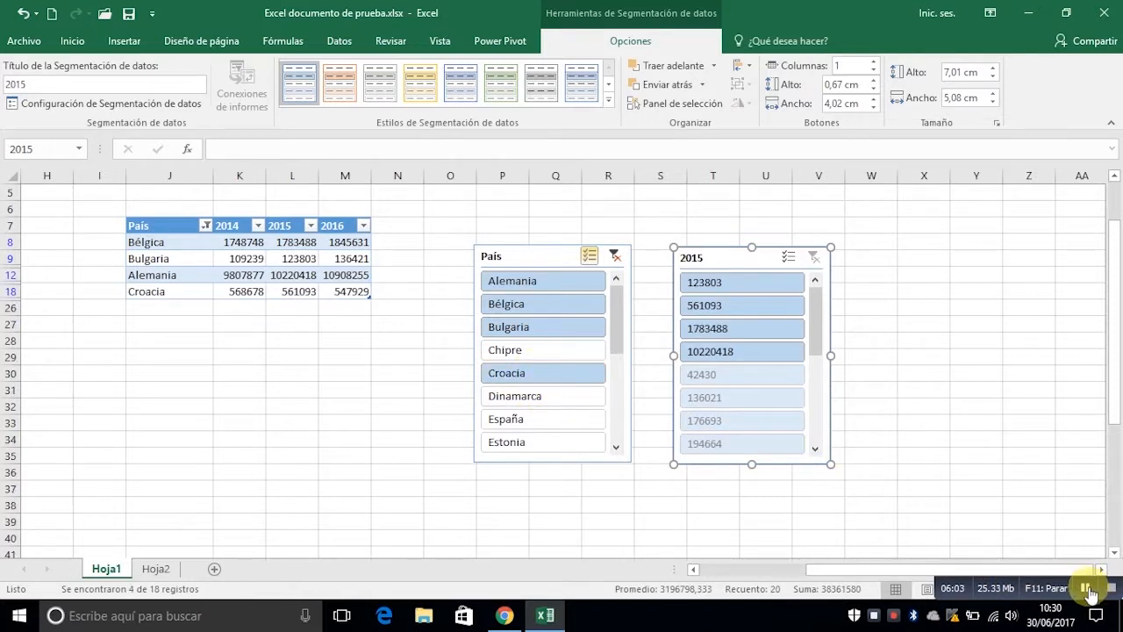
pyautogui.click(1088, 591)
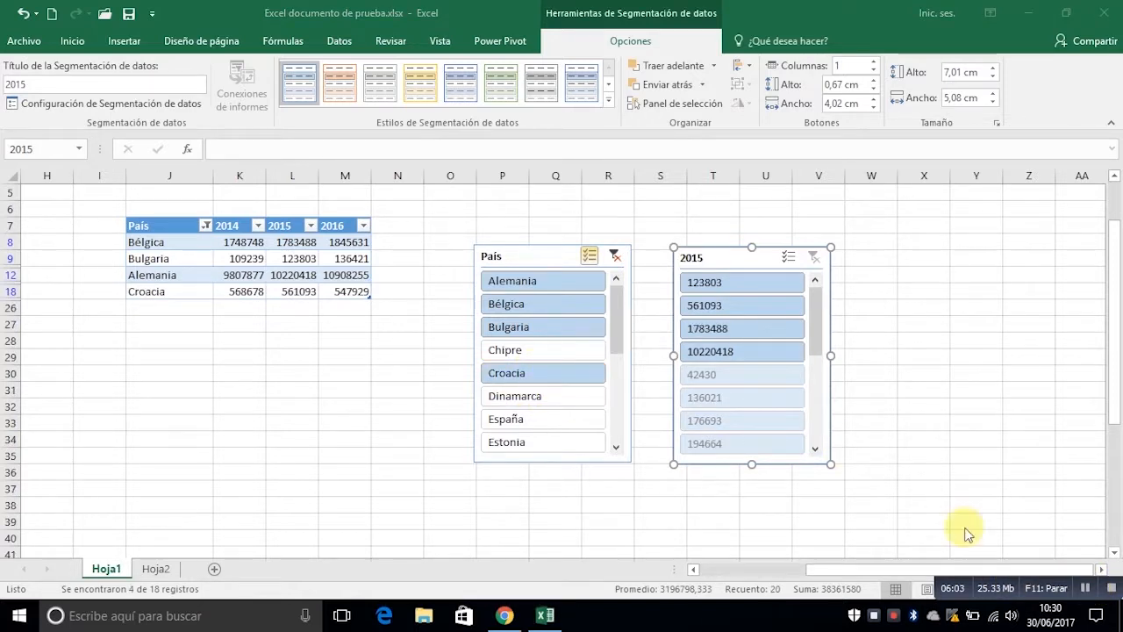
pyautogui.click(615, 256)
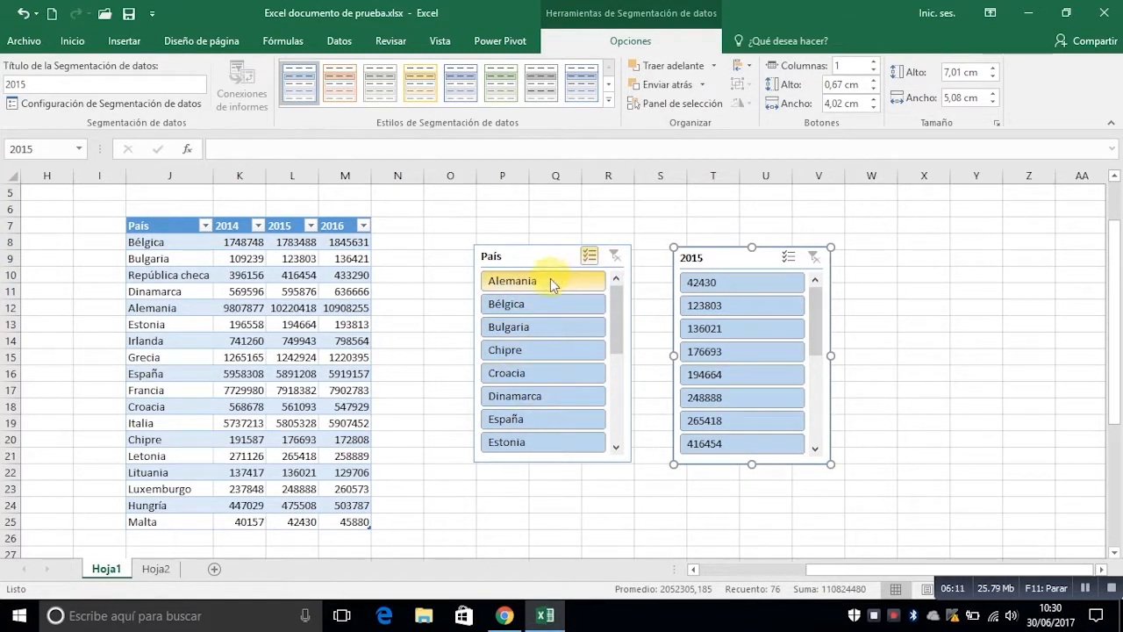
# Apply the light yellow slicer style to the País slicer
pyautogui.click(537, 260)
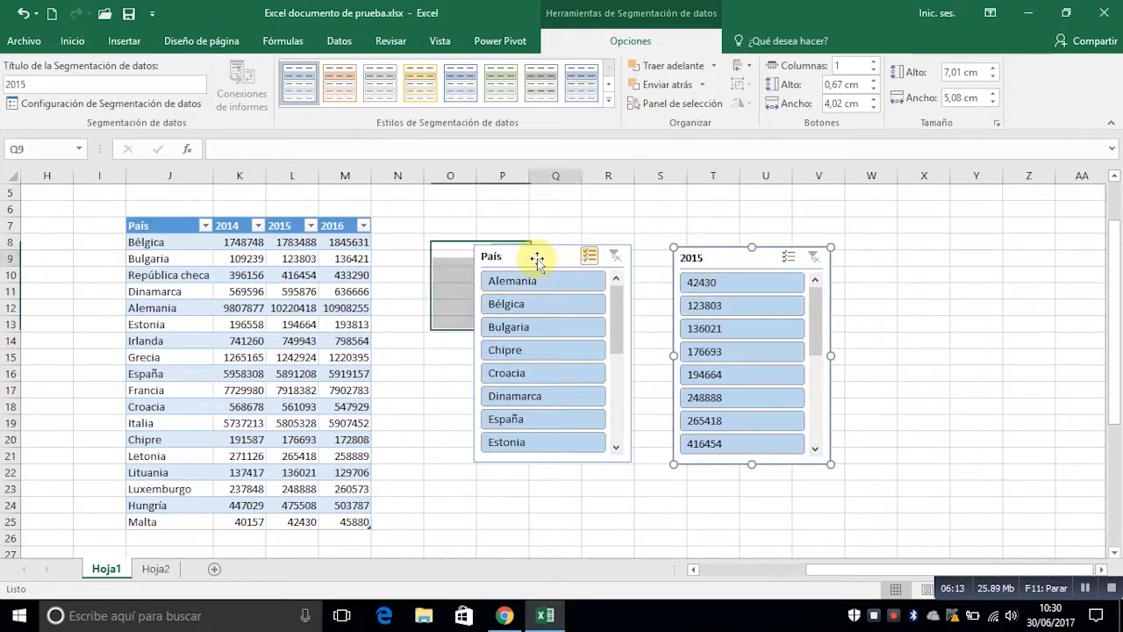
pyautogui.click(716, 260)
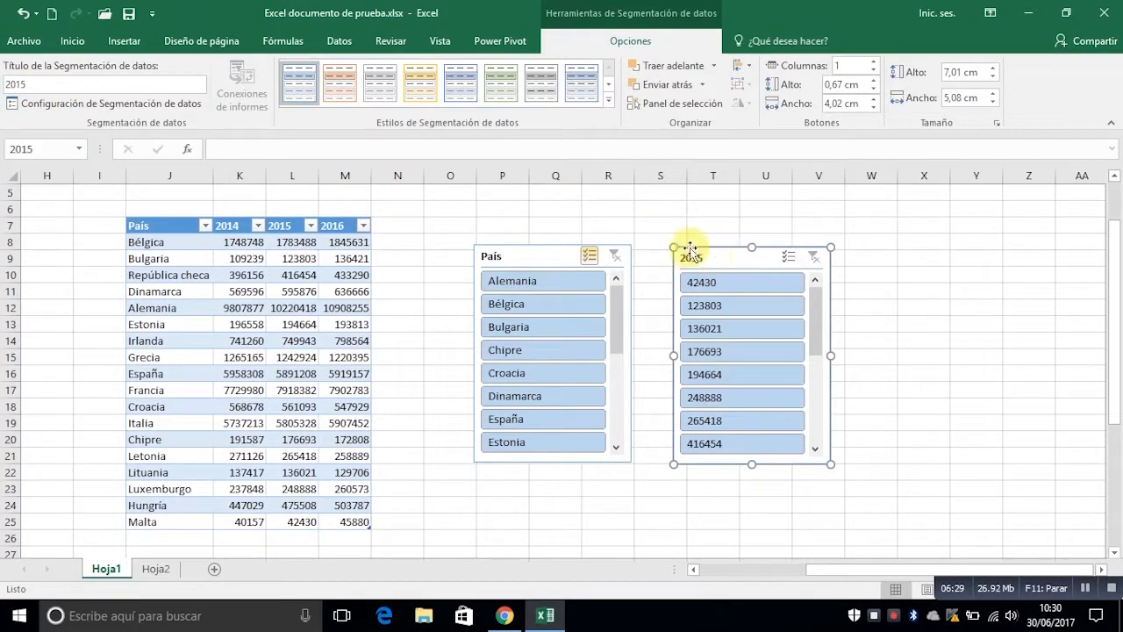
pyautogui.click(527, 256)
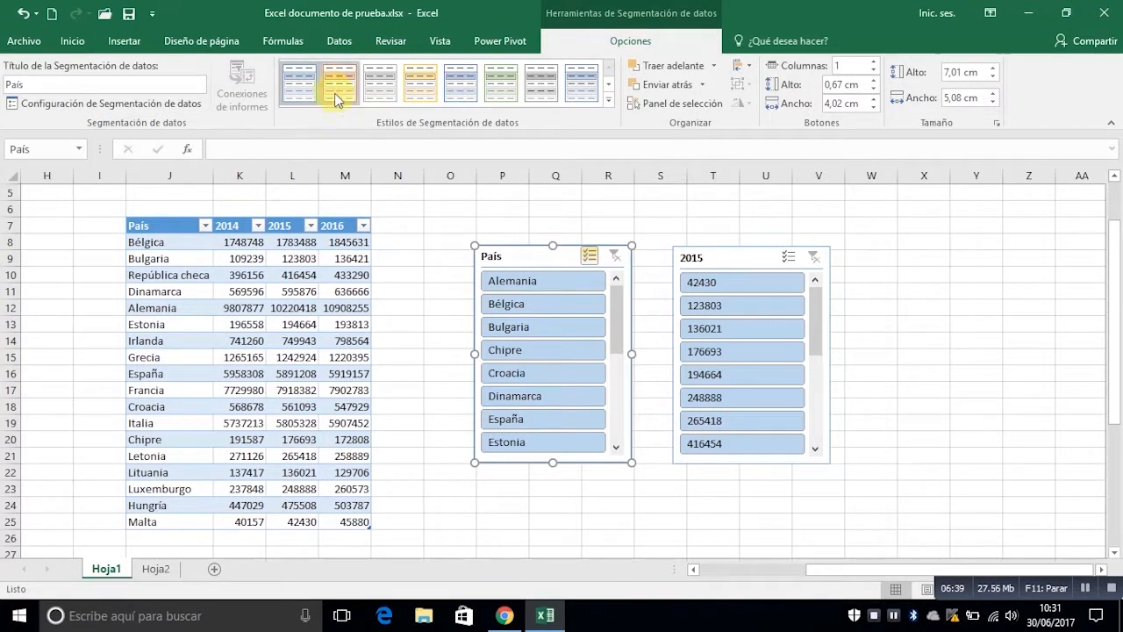
pyautogui.click(417, 87)
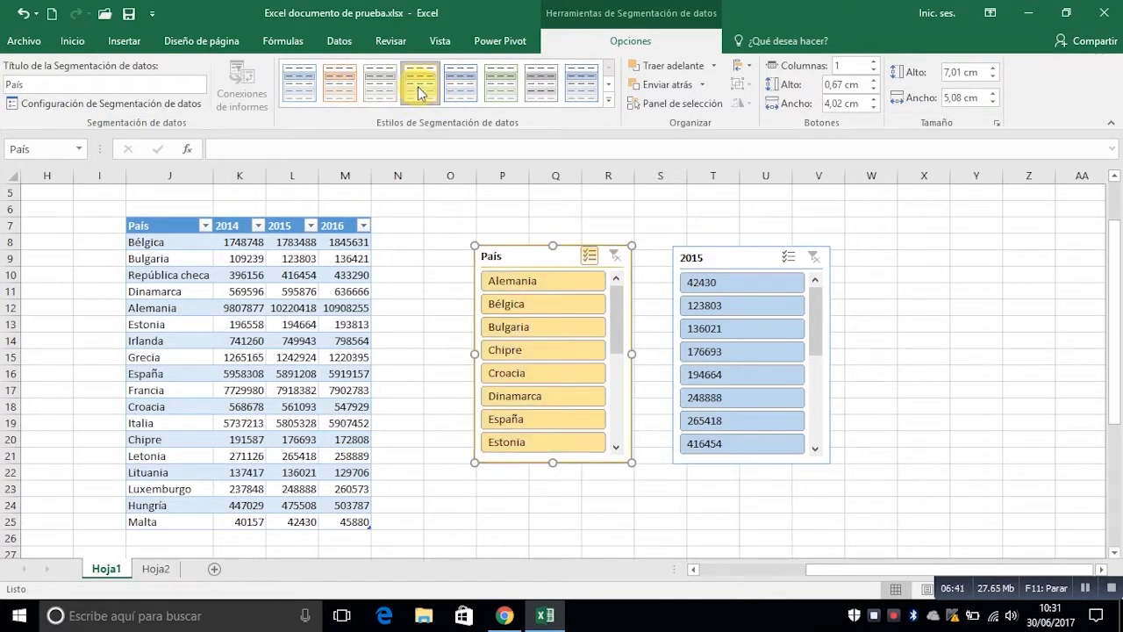
# Apply the solid dark yellow slicer style to the País slicer
pyautogui.click(609, 84)
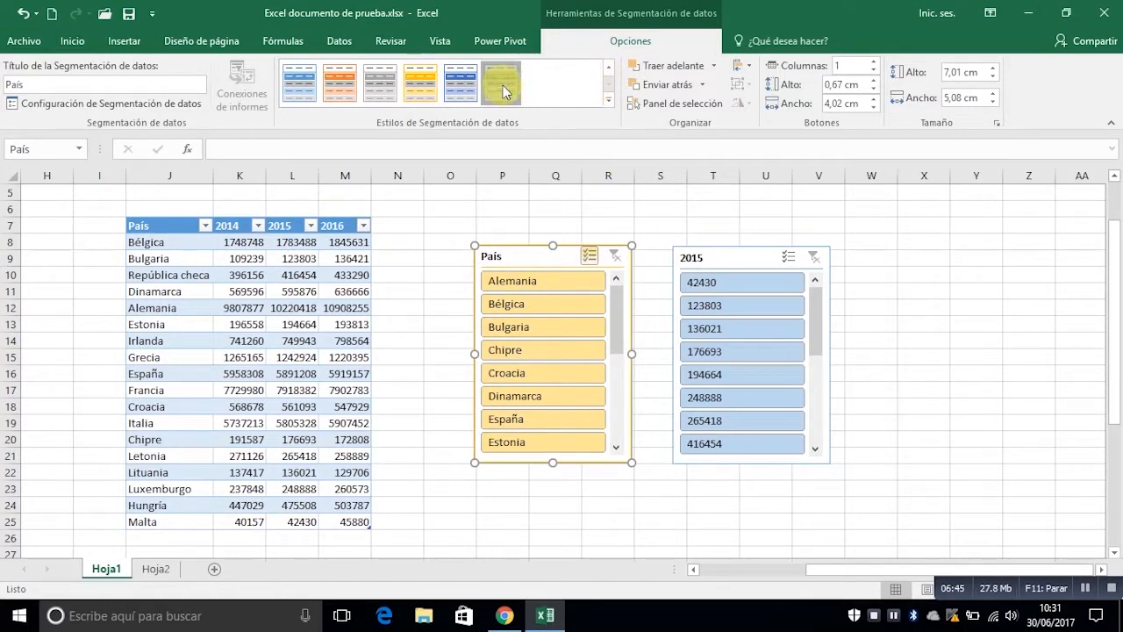
pyautogui.click(417, 91)
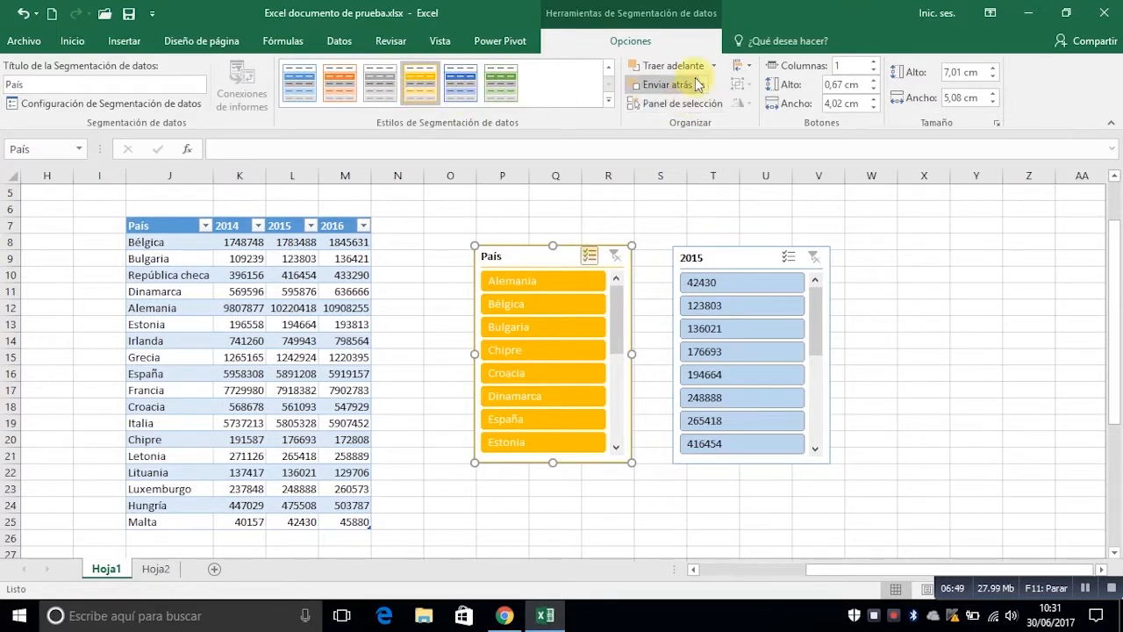
# Overlap the 2015 slicer on the País slicer, bring the País slicer forward, and separate the two again
pyautogui.moveTo(722, 258); pyautogui.dragTo(602, 277)
pyautogui.click(525, 259)
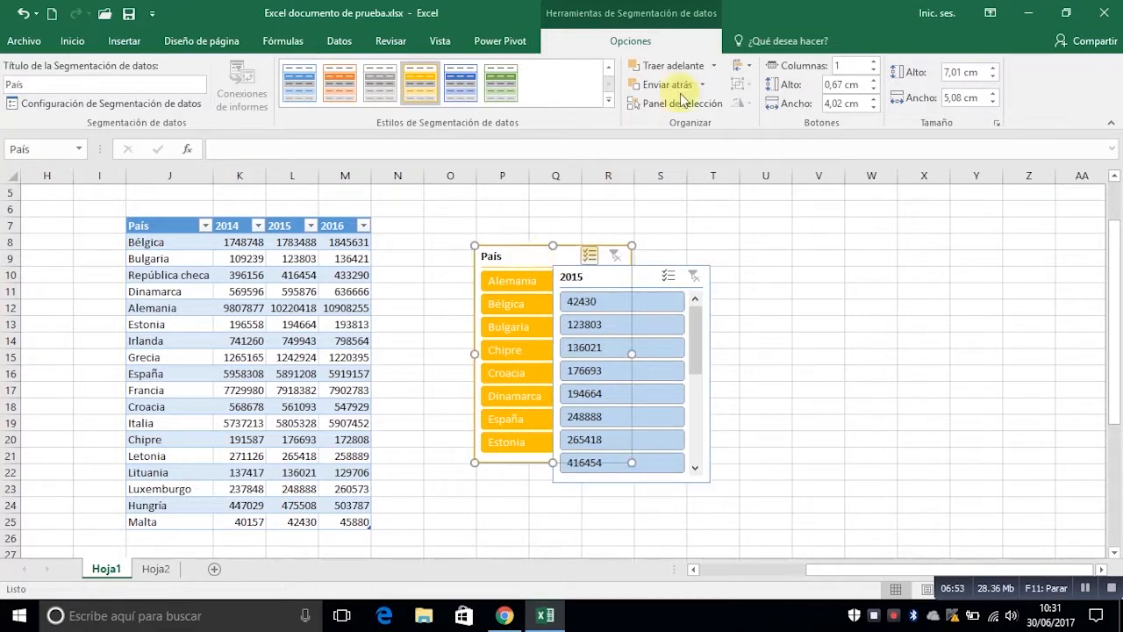
pyautogui.click(693, 74)
pyautogui.moveTo(524, 253); pyautogui.dragTo(502, 245)
pyautogui.moveTo(612, 279); pyautogui.dragTo(727, 258)
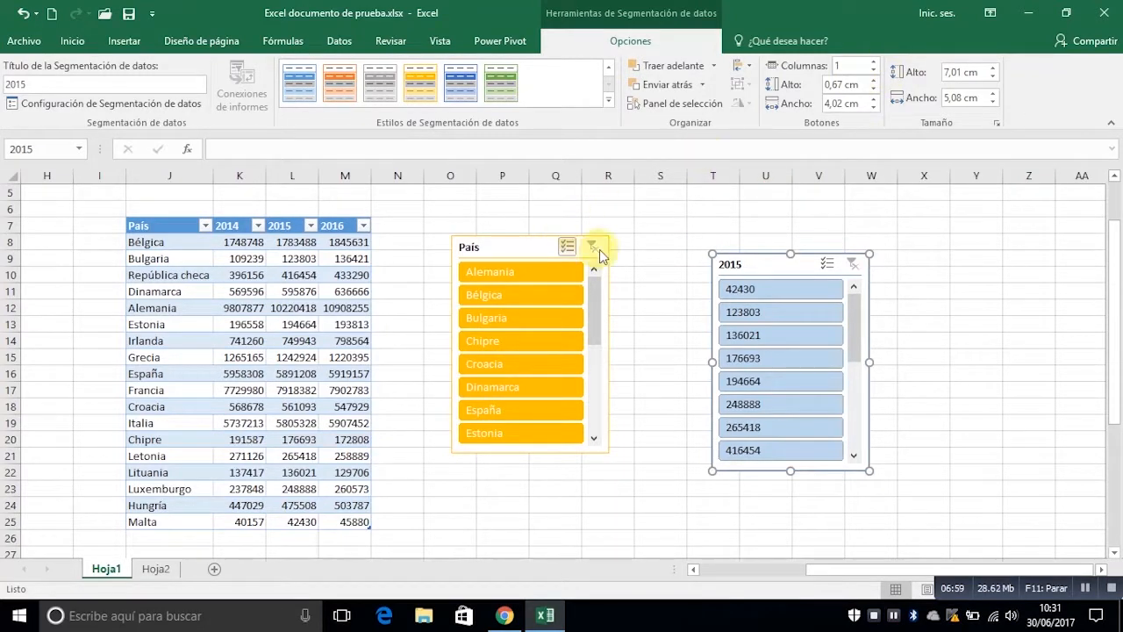
# Enlarge the 2015 slicer to about 8.26 by 7.04 cm, and shrink it to about 6.24 by 4.87 cm
pyautogui.moveTo(869, 254); pyautogui.dragTo(930, 225)
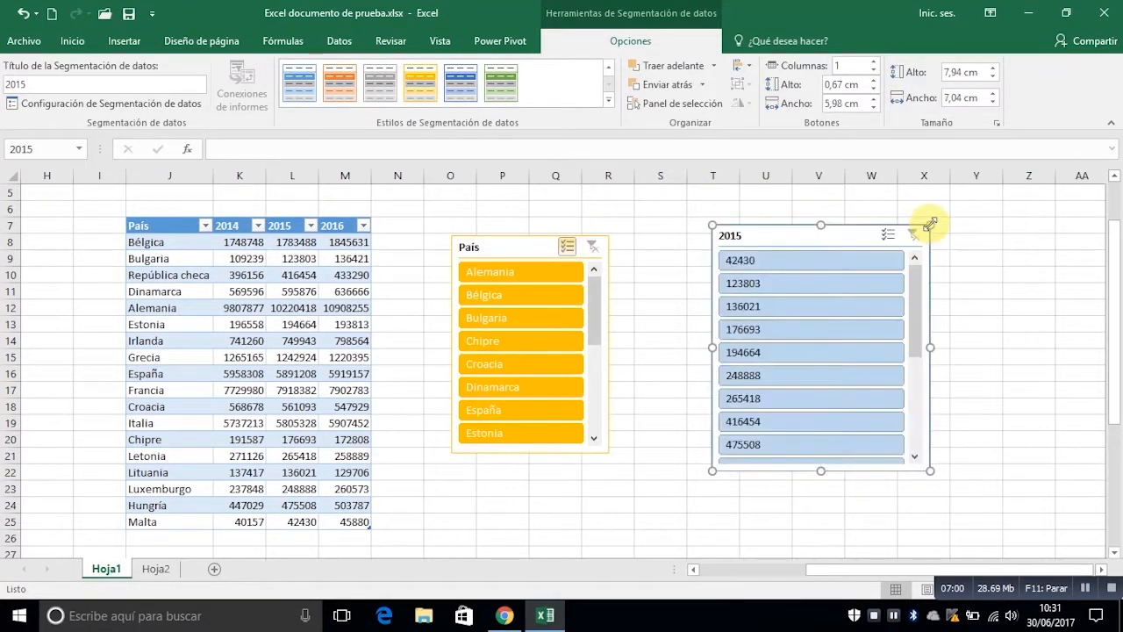
pyautogui.moveTo(820, 277); pyautogui.dragTo(820, 215)
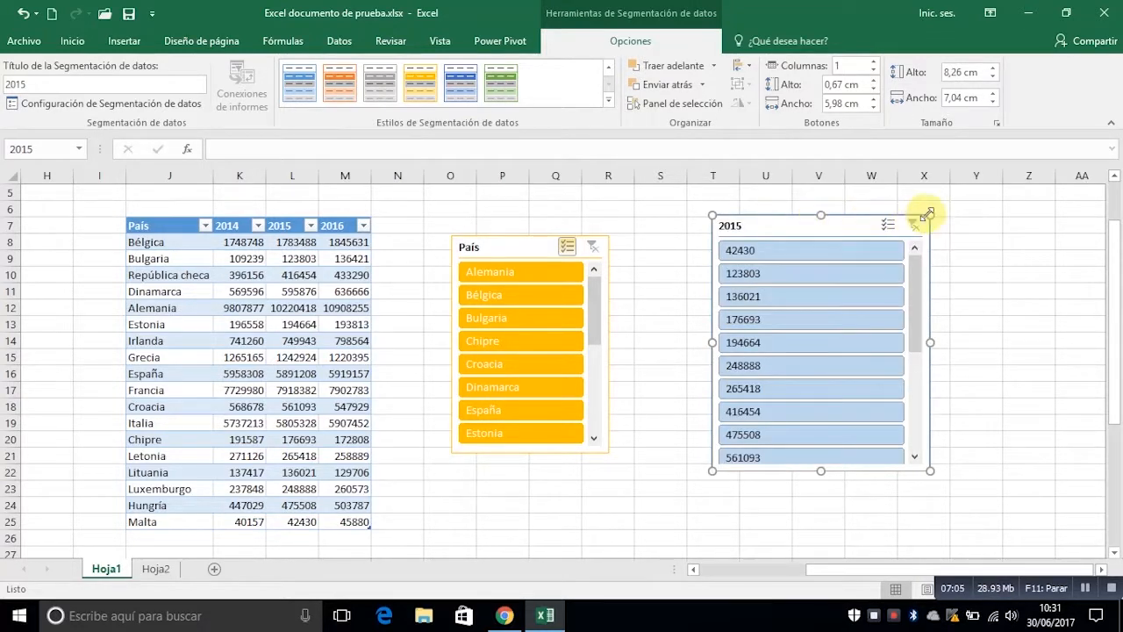
pyautogui.moveTo(929, 215); pyautogui.dragTo(866, 277)
# Reposition the País and 2015 slicers side by side, starting around row 10 and further away from the table
pyautogui.moveTo(773, 286); pyautogui.dragTo(776, 230)
pyautogui.moveTo(518, 247)
pyautogui.mouseDown()
pyautogui.moveTo(589, 278)
pyautogui.moveTo(504, 230)
pyautogui.mouseUp()
pyautogui.moveTo(785, 236); pyautogui.dragTo(830, 287)
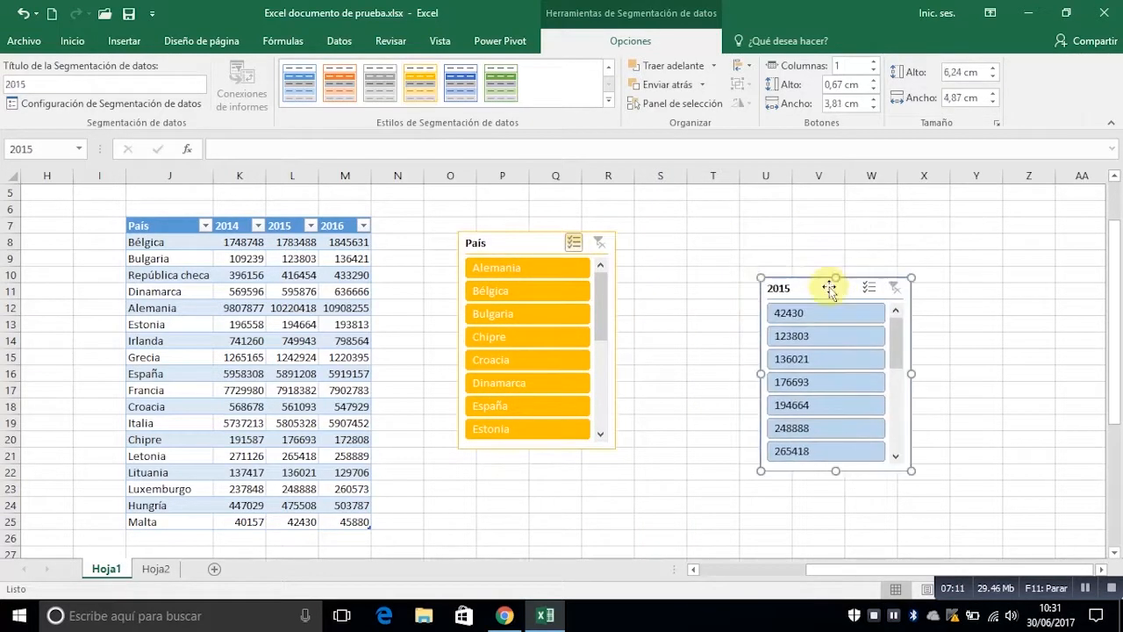
pyautogui.moveTo(533, 243); pyautogui.dragTo(635, 293)
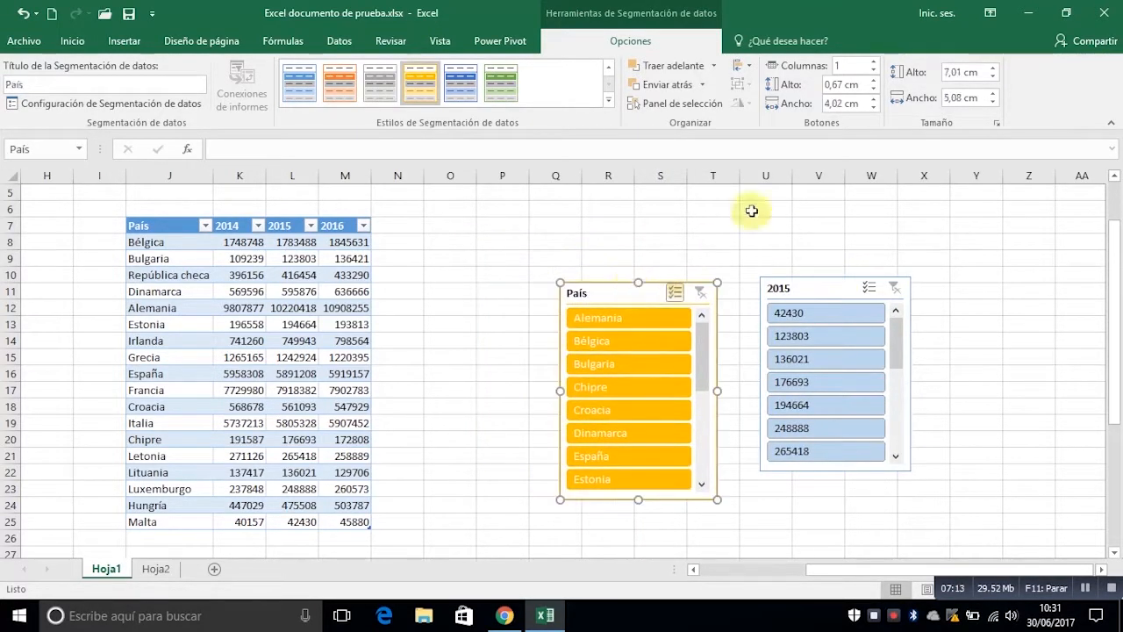
# Try a button height of 0.8 cm and two button columns in the País slicer, and return it to one column
pyautogui.click(873, 80)
pyautogui.click(873, 80)
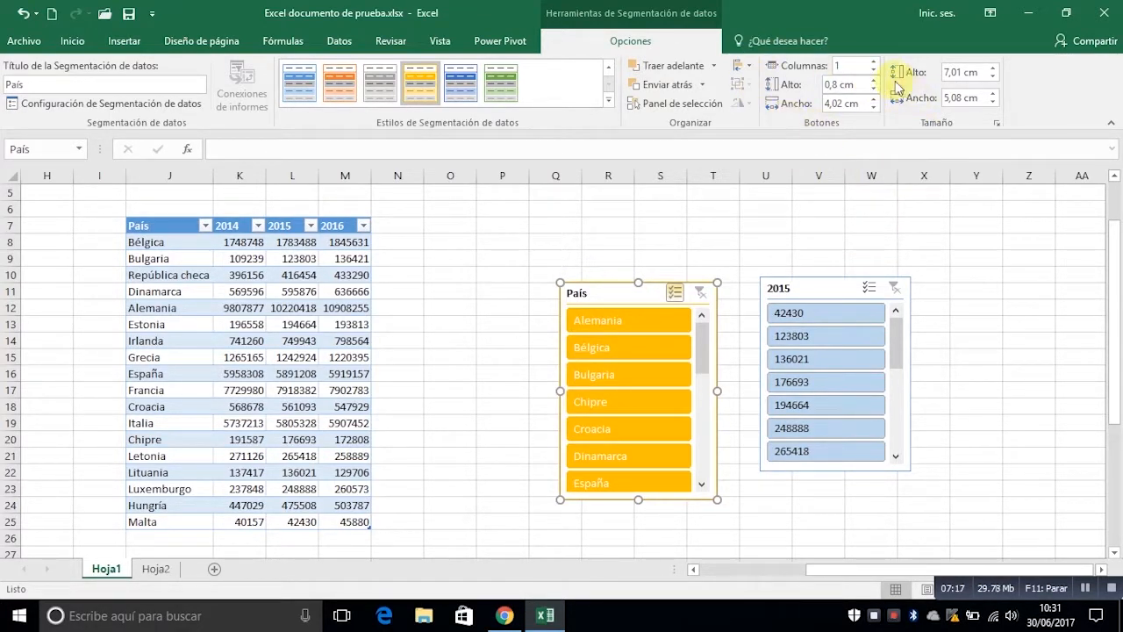
pyautogui.click(874, 62)
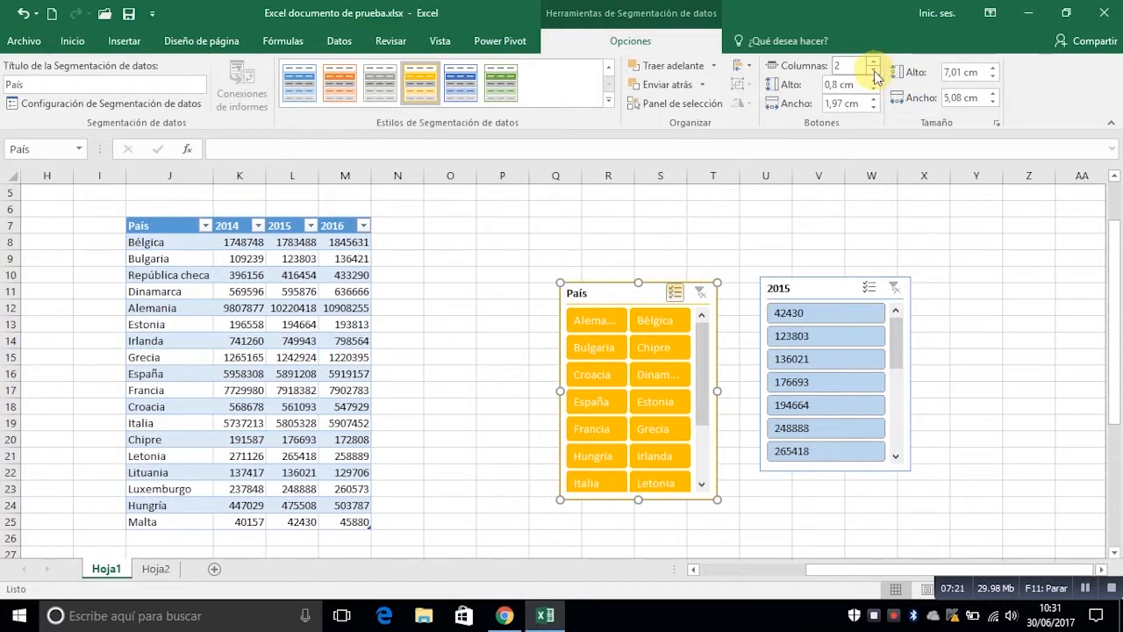
pyautogui.click(875, 72)
# Set the button height of the País slicer to 0.5 cm
pyautogui.click(874, 81)
pyautogui.click(874, 81)
pyautogui.click(874, 80)
pyautogui.click(874, 81)
pyautogui.click(874, 89)
pyautogui.click(873, 89)
pyautogui.click(873, 89)
pyautogui.click(874, 88)
pyautogui.click(873, 89)
pyautogui.click(873, 88)
pyautogui.click(874, 89)
# Set the button width of the País slicer to 3.7 cm and move the slicer up to row 8
pyautogui.click(874, 99)
pyautogui.click(874, 99)
pyautogui.click(875, 99)
pyautogui.click(874, 99)
pyautogui.click(875, 99)
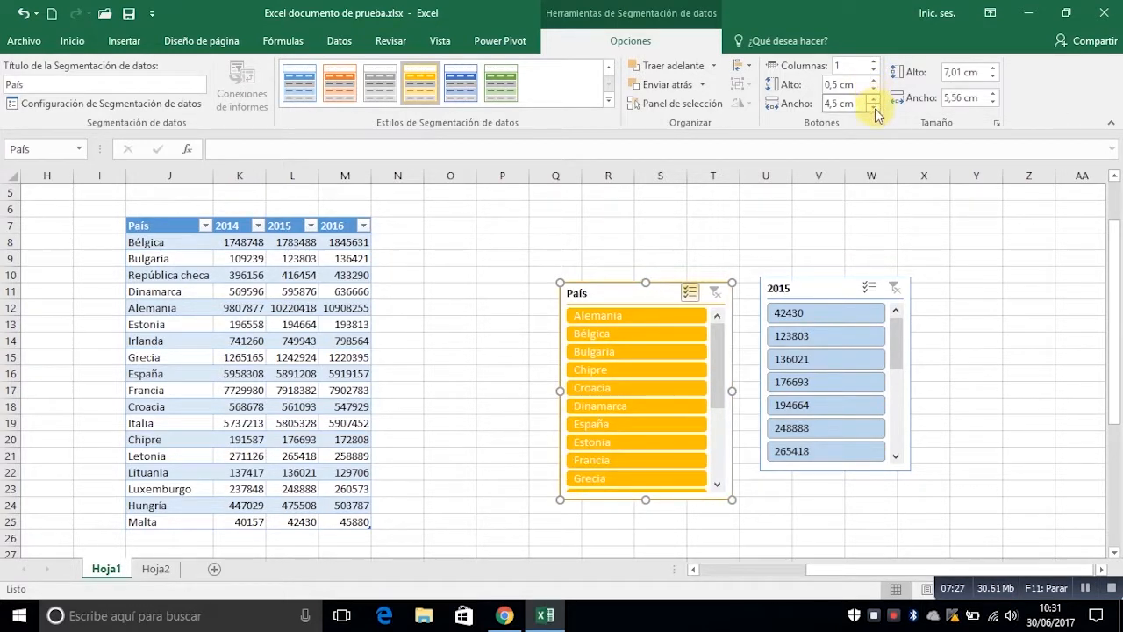
pyautogui.click(874, 107)
pyautogui.click(874, 107)
pyautogui.click(874, 108)
pyautogui.click(874, 107)
pyautogui.click(874, 107)
pyautogui.click(873, 107)
pyautogui.click(874, 107)
pyautogui.click(874, 107)
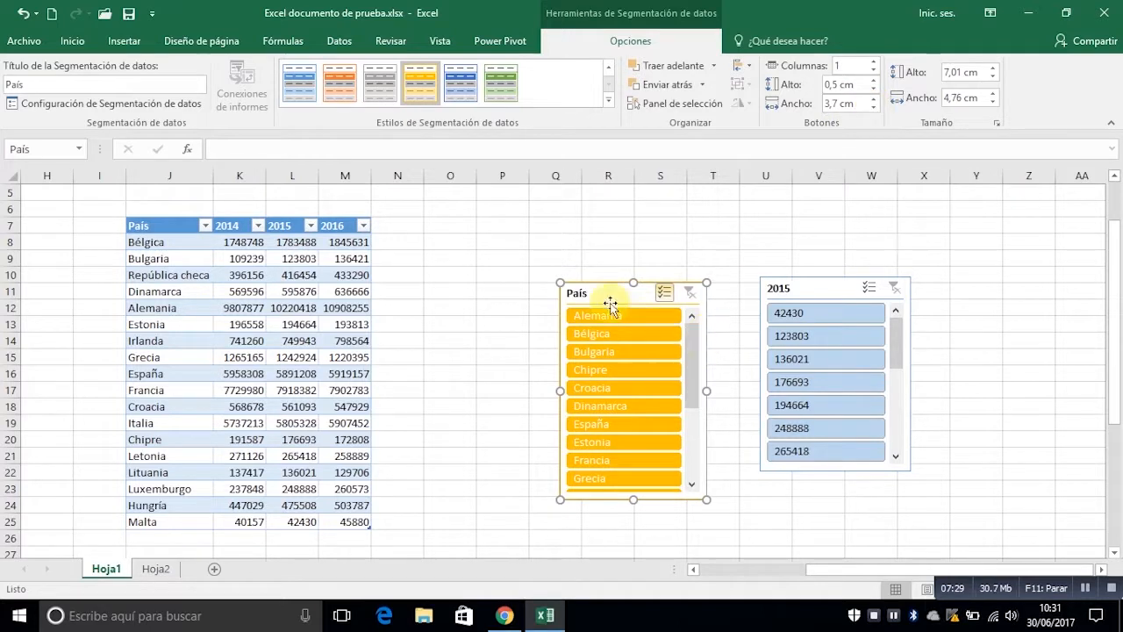
pyautogui.moveTo(611, 301); pyautogui.dragTo(594, 264)
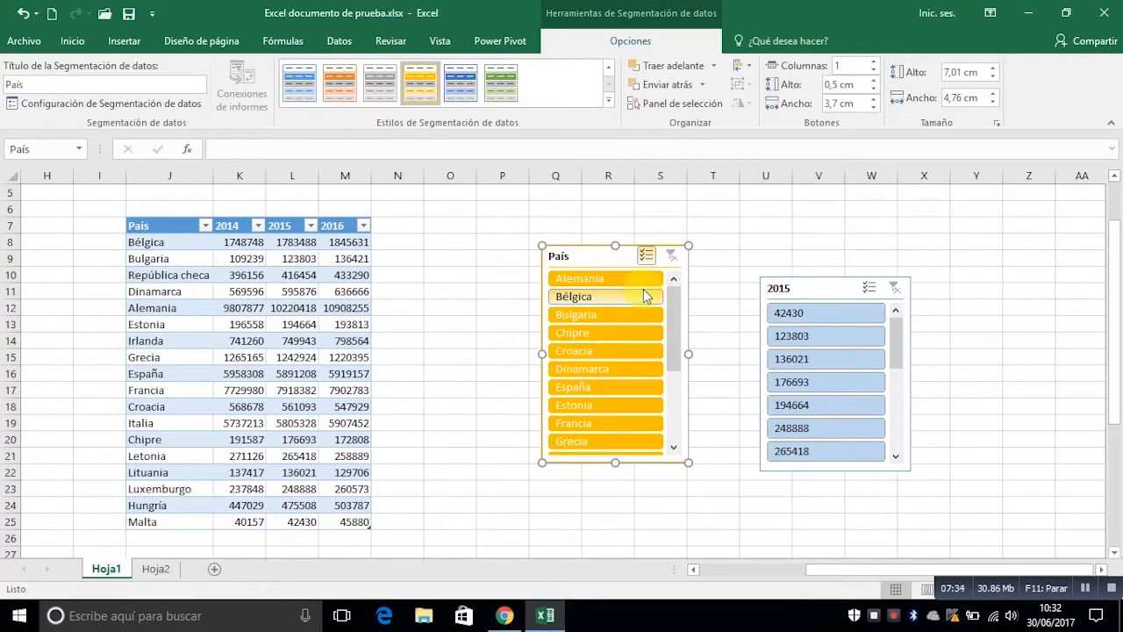
# Look at the export of the country table to a SharePoint list and close it without exporting
pyautogui.click(168, 225)
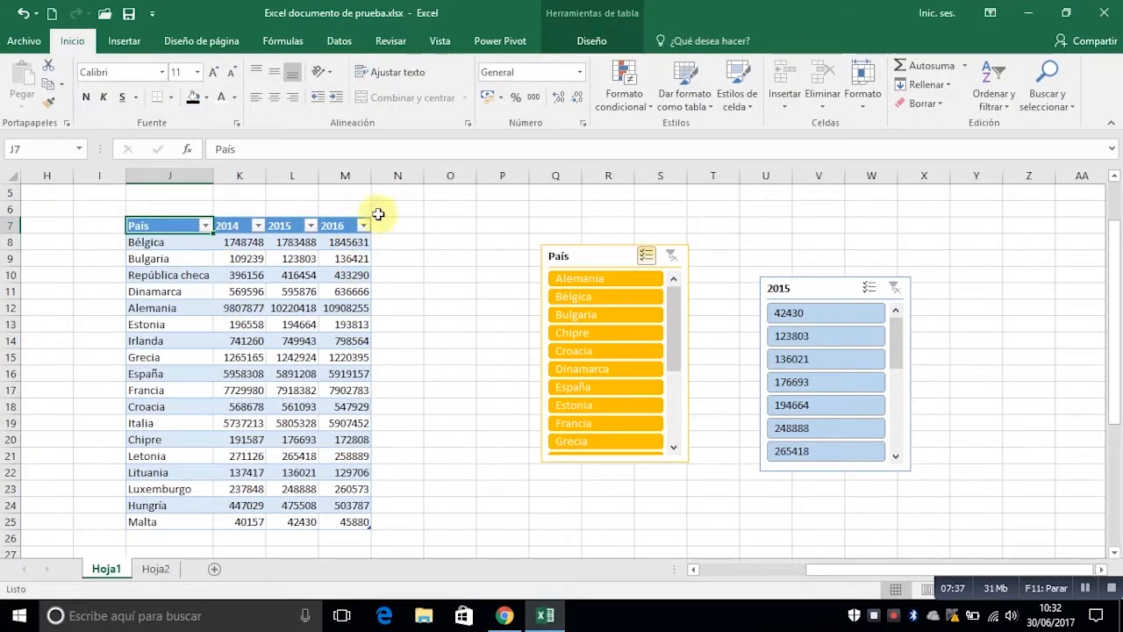
pyautogui.click(596, 41)
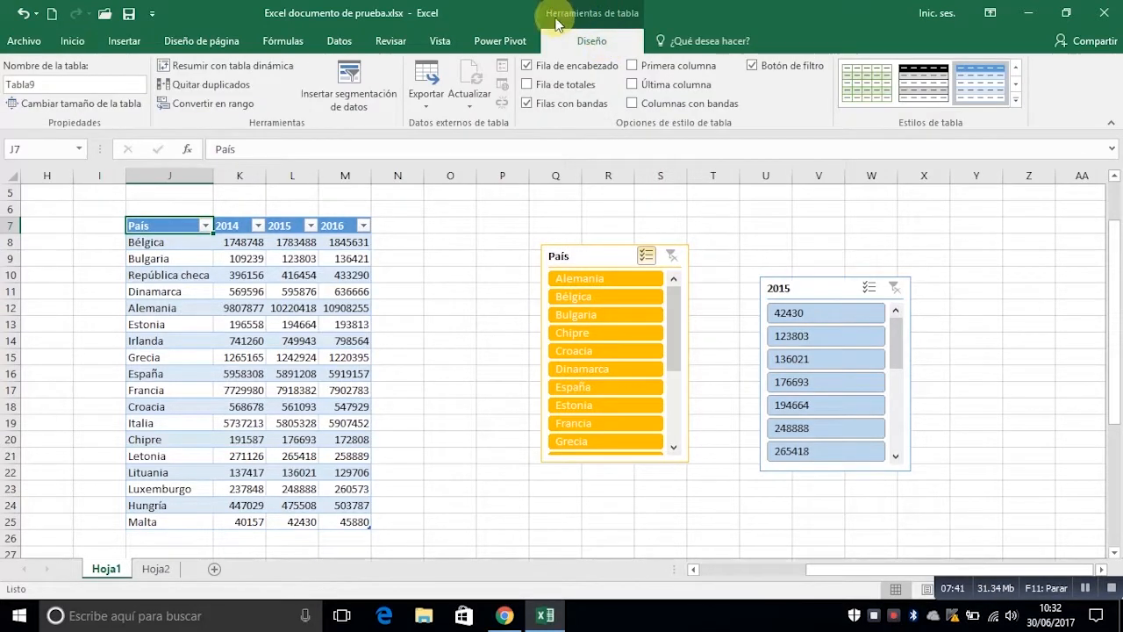
pyautogui.click(601, 257)
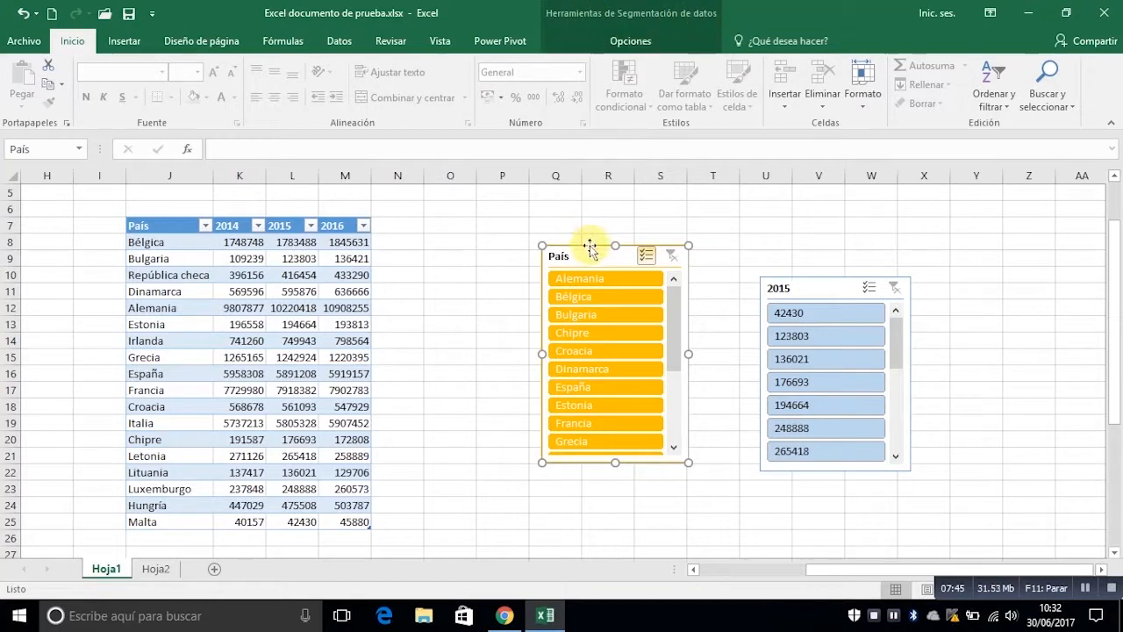
pyautogui.click(151, 226)
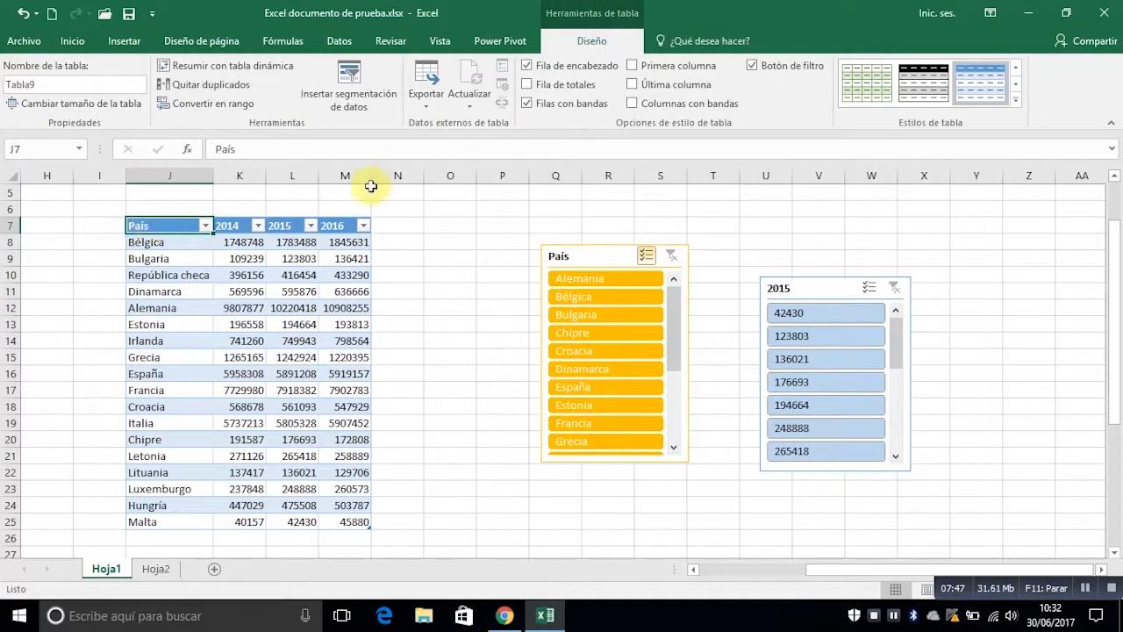
pyautogui.click(423, 108)
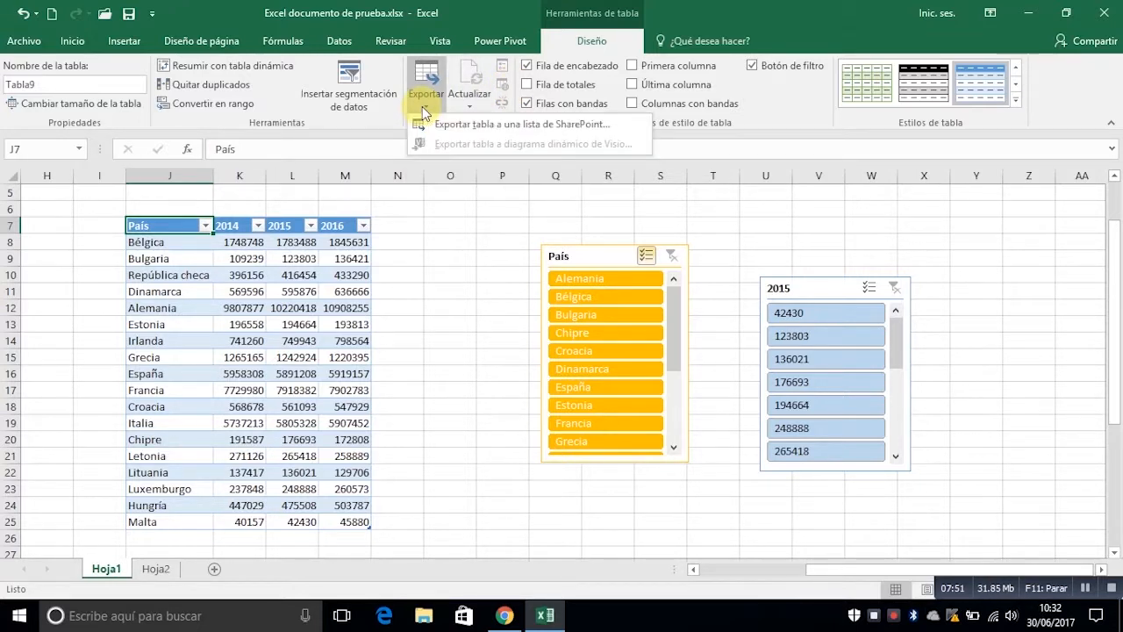
pyautogui.click(498, 124)
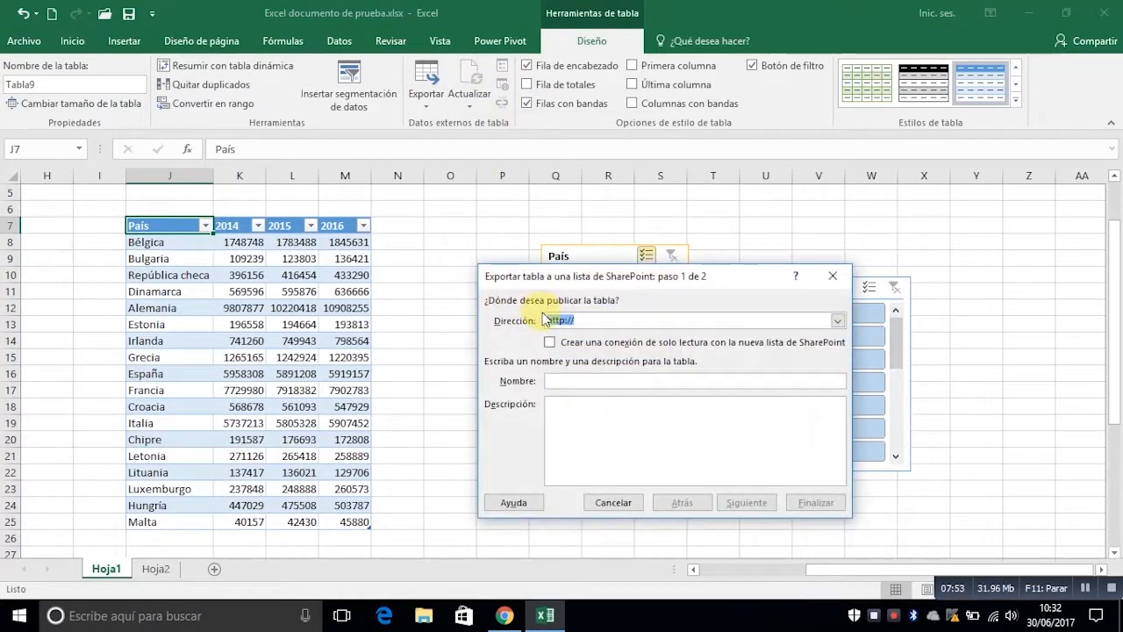
pyautogui.click(833, 277)
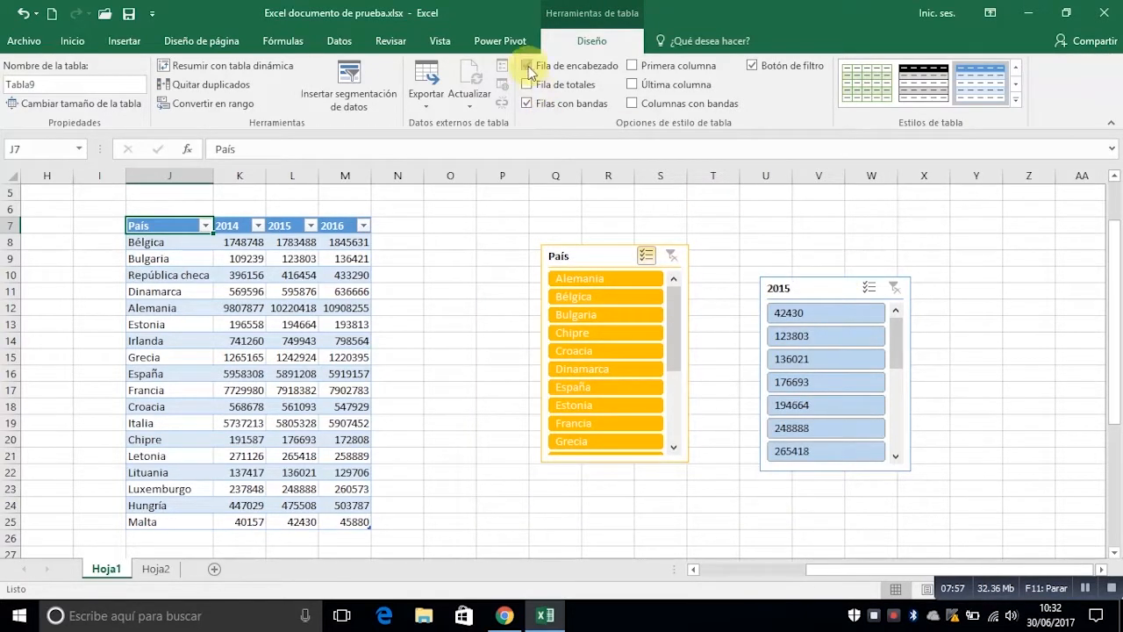
# Hide the filter buttons in the table's header row and show them again
pyautogui.click(752, 66)
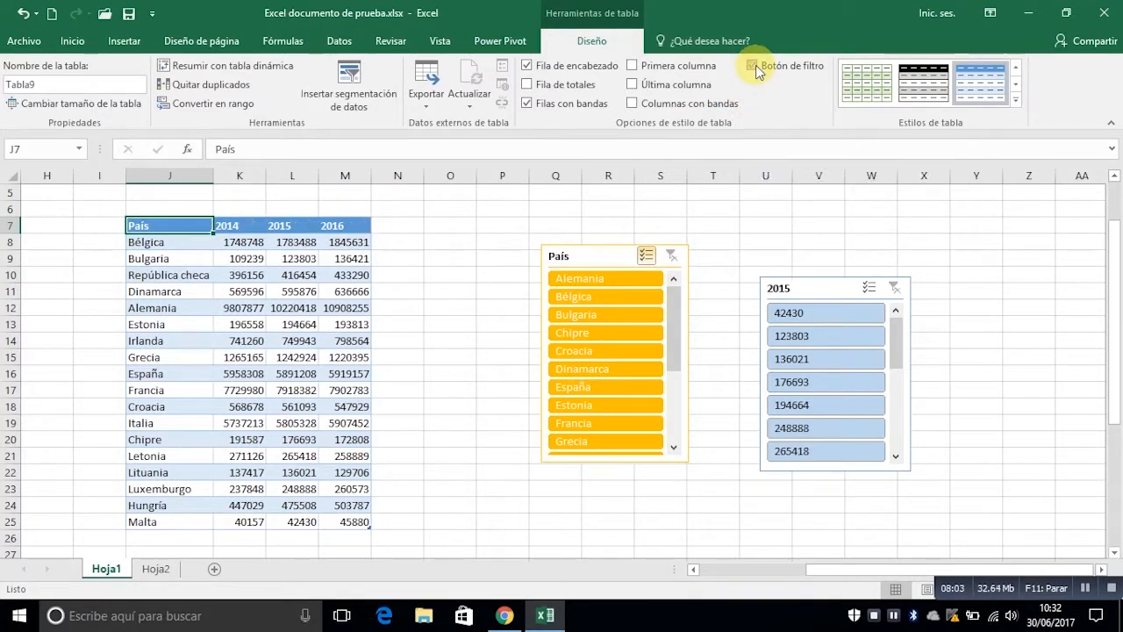
pyautogui.moveTo(183, 225); pyautogui.dragTo(328, 225)
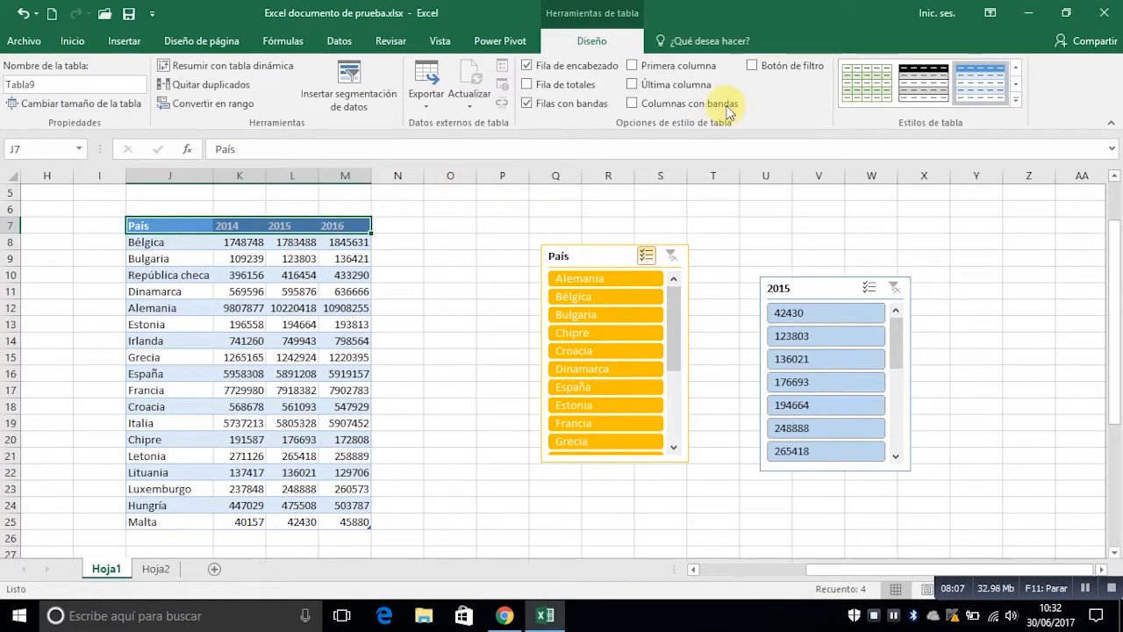
pyautogui.click(755, 64)
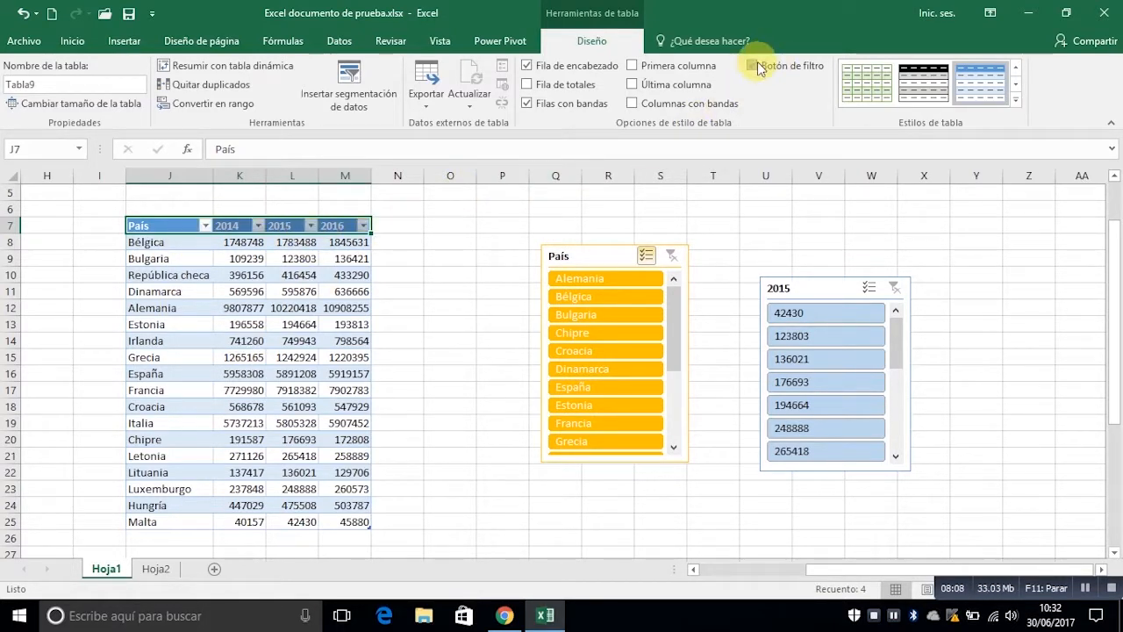
# Turn on first-column emphasis for the country table and apply the yellow banded table style
pyautogui.click(634, 68)
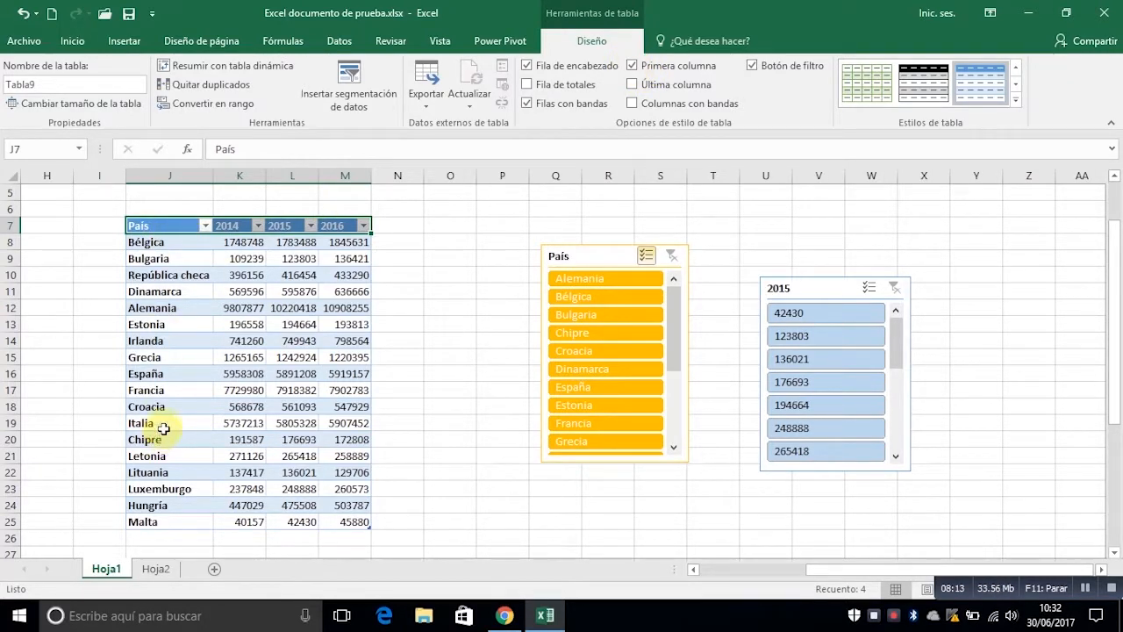
pyautogui.moveTo(167, 228); pyautogui.dragTo(351, 454)
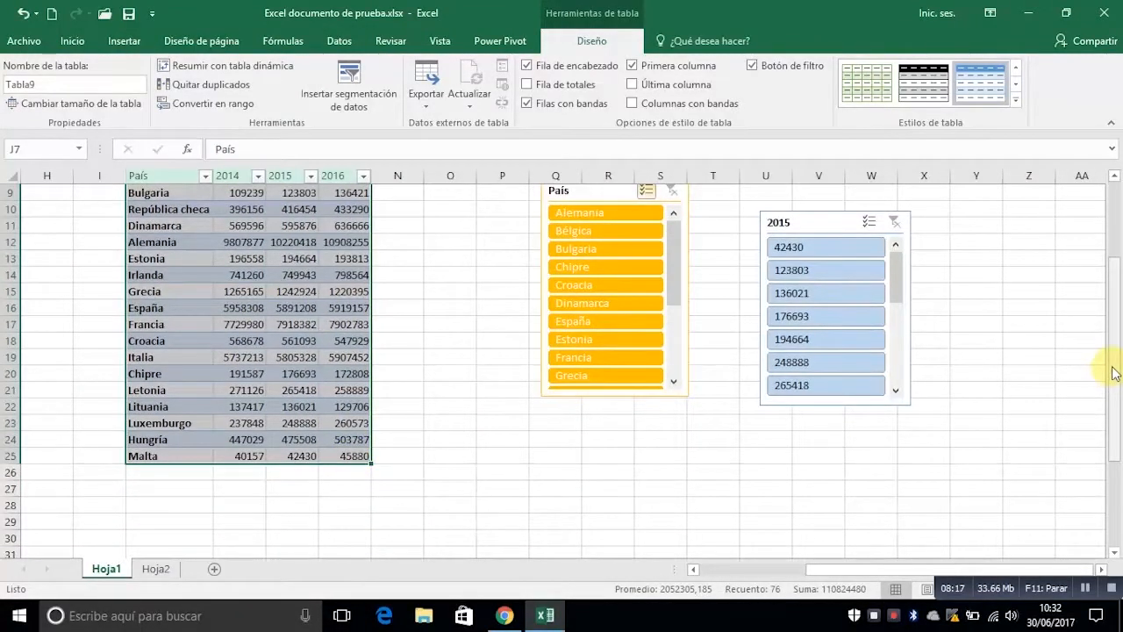
pyautogui.moveTo(1105, 359); pyautogui.dragTo(1113, 237)
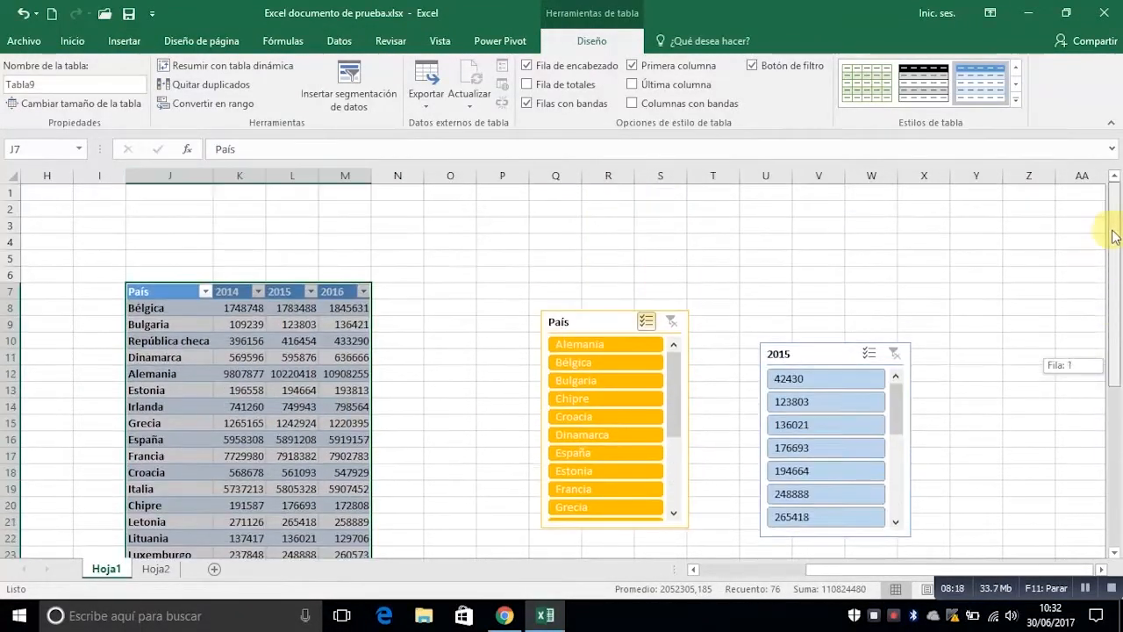
pyautogui.click(1015, 88)
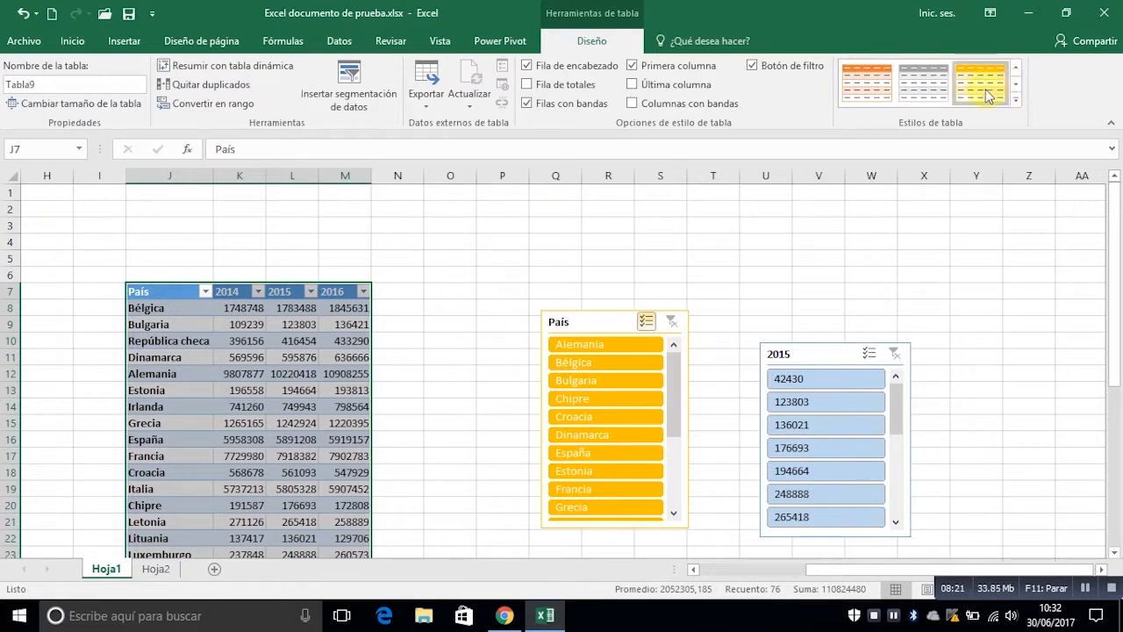
pyautogui.click(987, 95)
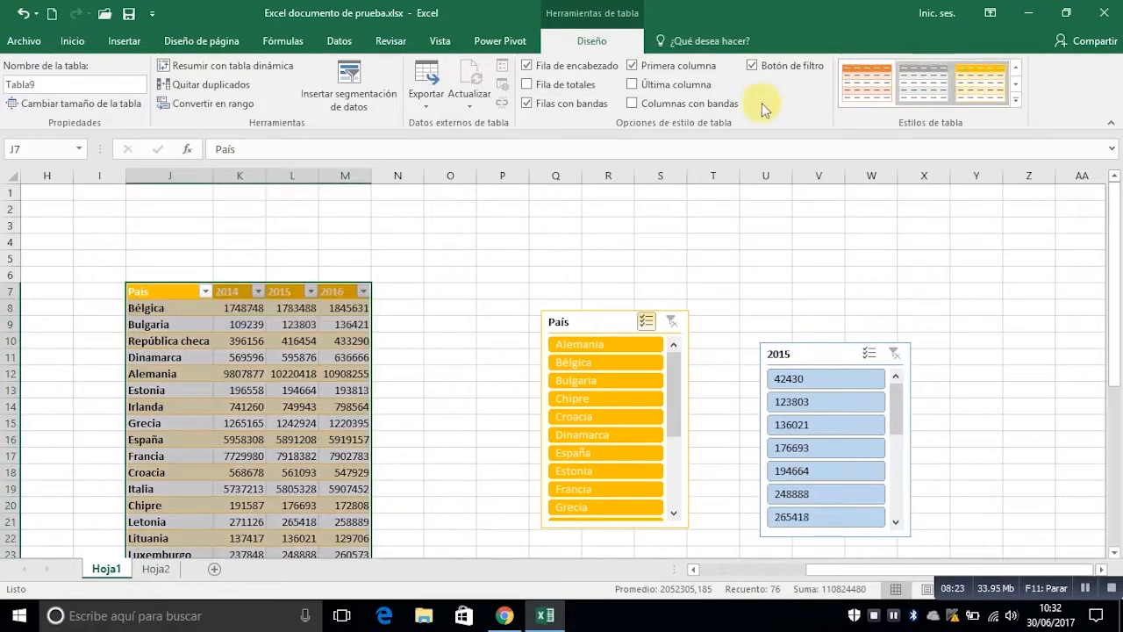
# Toggle the table's first-column emphasis off and on, and turn on last-column emphasis for 2016
pyautogui.click(635, 68)
pyautogui.click(636, 68)
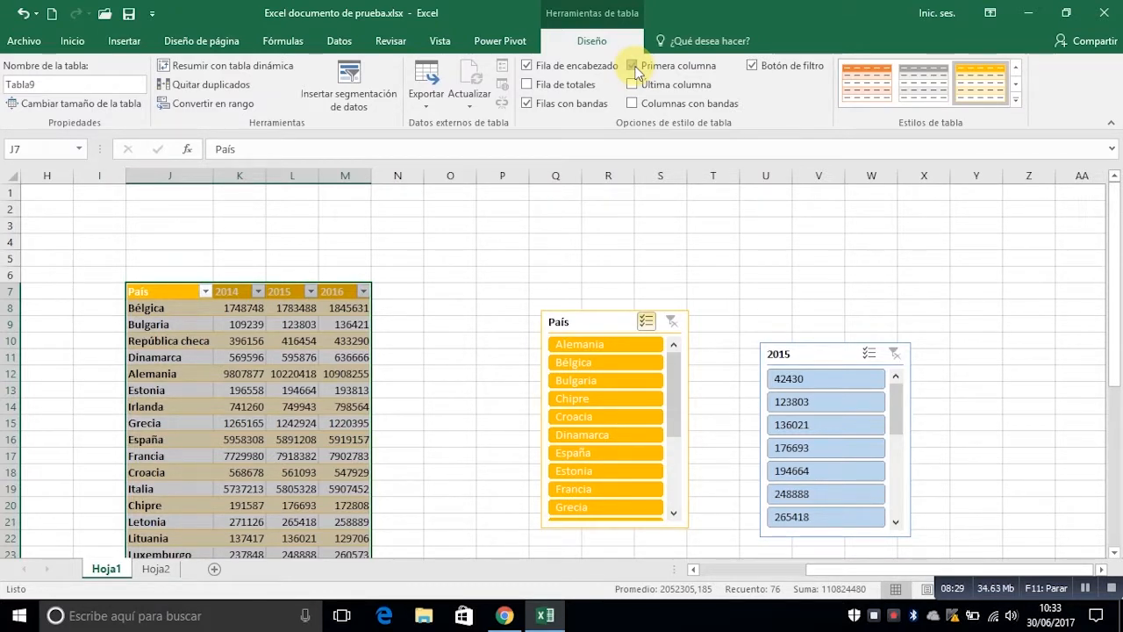
pyautogui.click(176, 287)
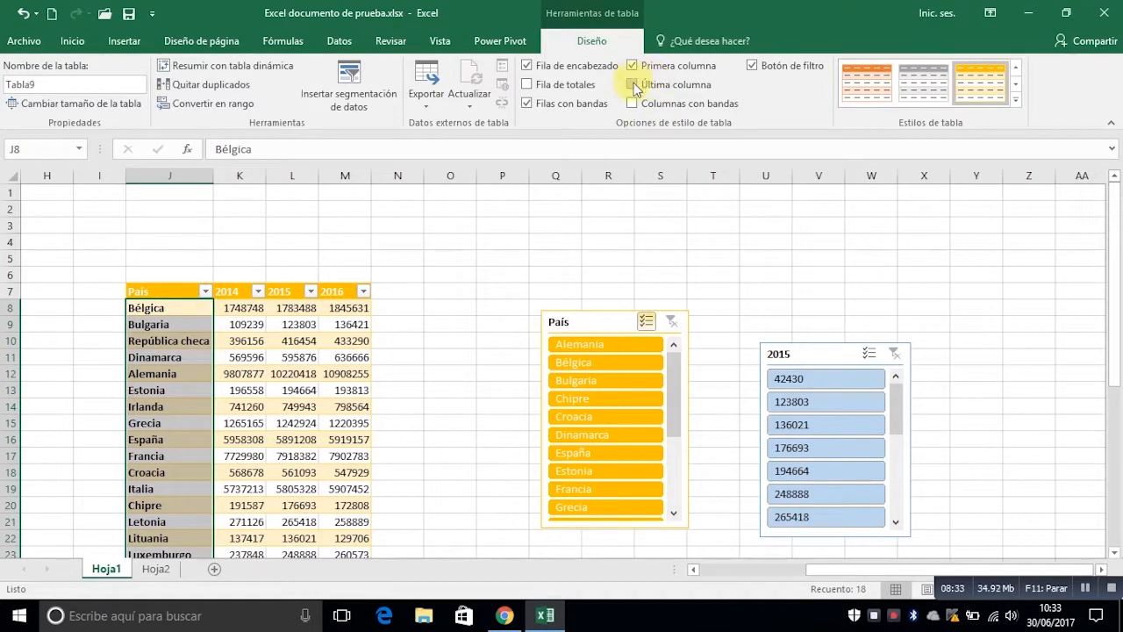
pyautogui.click(632, 84)
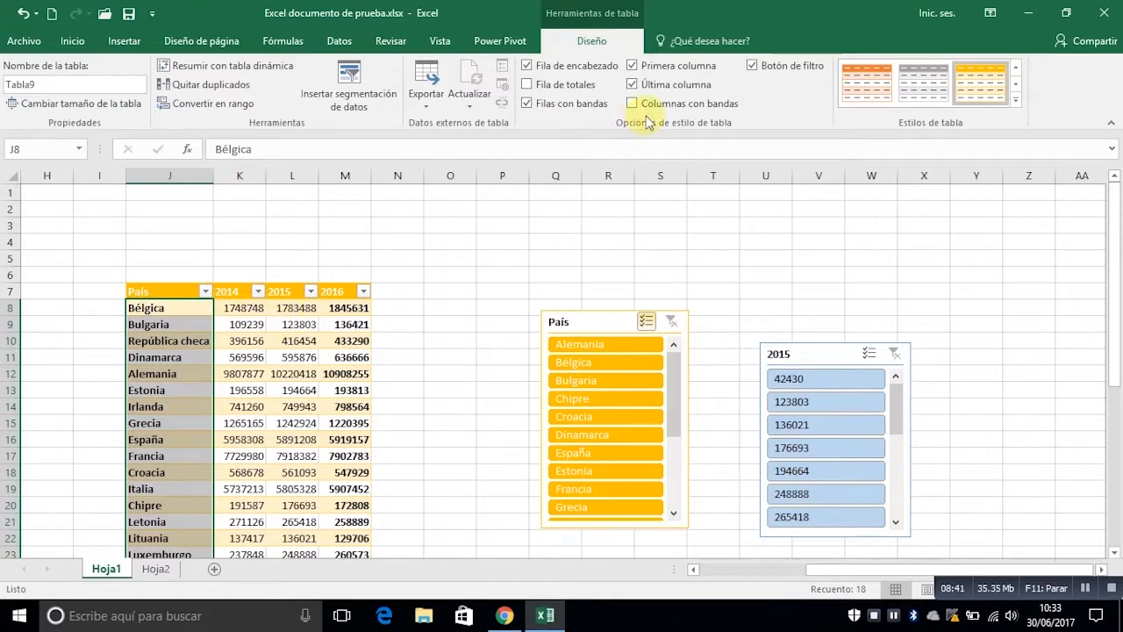
# Try banded columns in place of banded rows on the table, and restore banded rows only
pyautogui.click(633, 103)
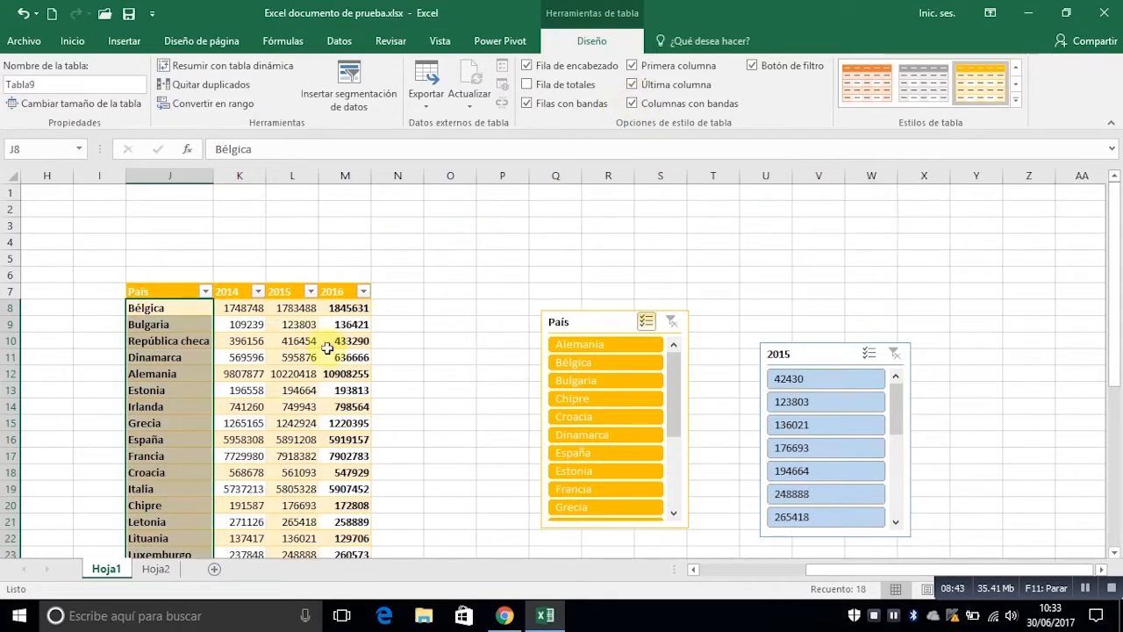
pyautogui.click(527, 103)
pyautogui.moveTo(1113, 200); pyautogui.dragTo(1115, 243)
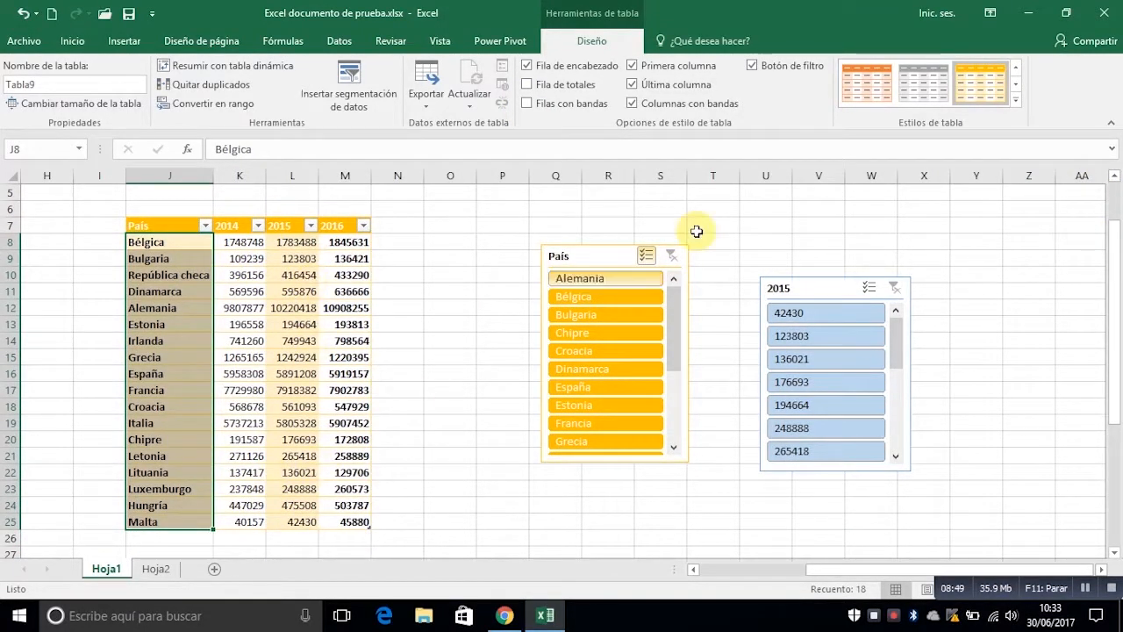
pyautogui.click(633, 105)
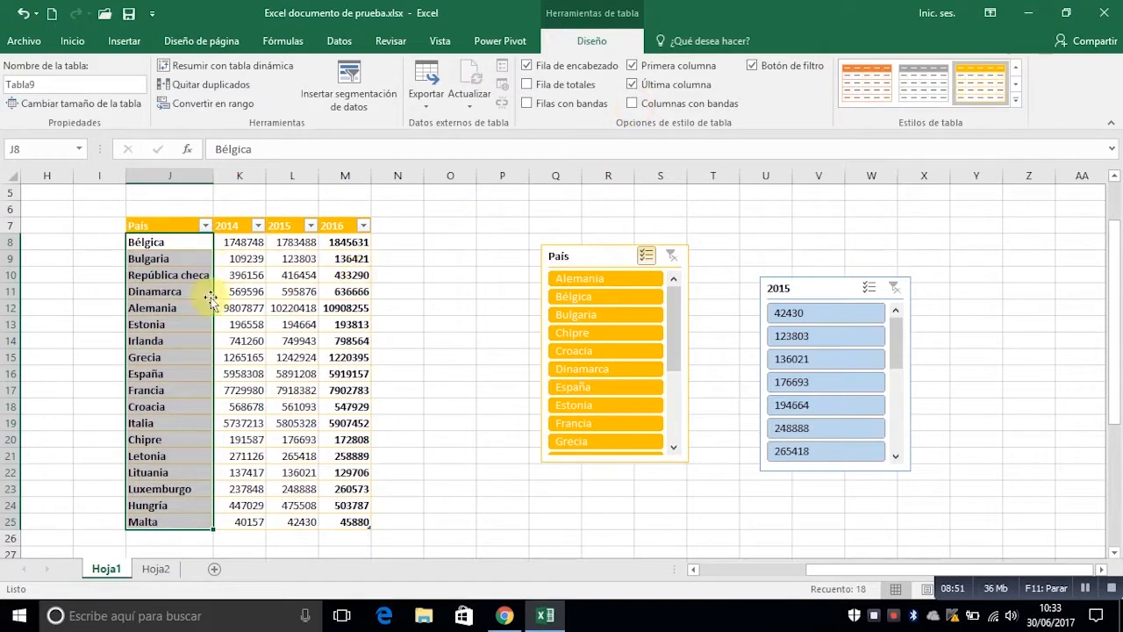
pyautogui.click(528, 104)
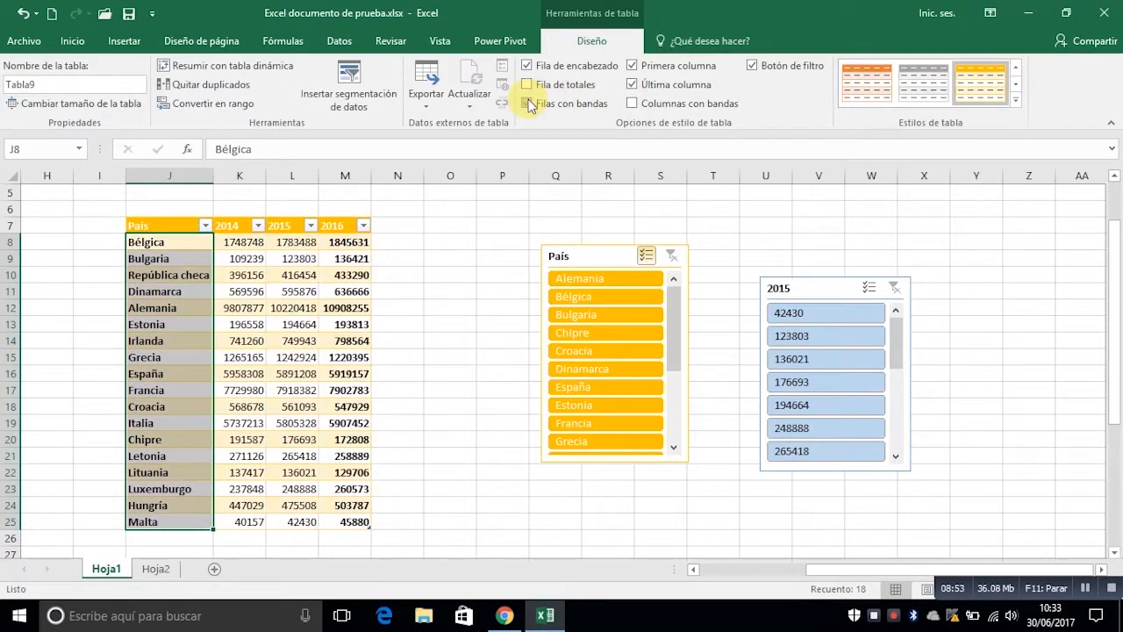
# Select the whole country table and turn off its first-column and last-column emphasis
pyautogui.click(503, 281)
pyautogui.moveTo(176, 229); pyautogui.dragTo(351, 521)
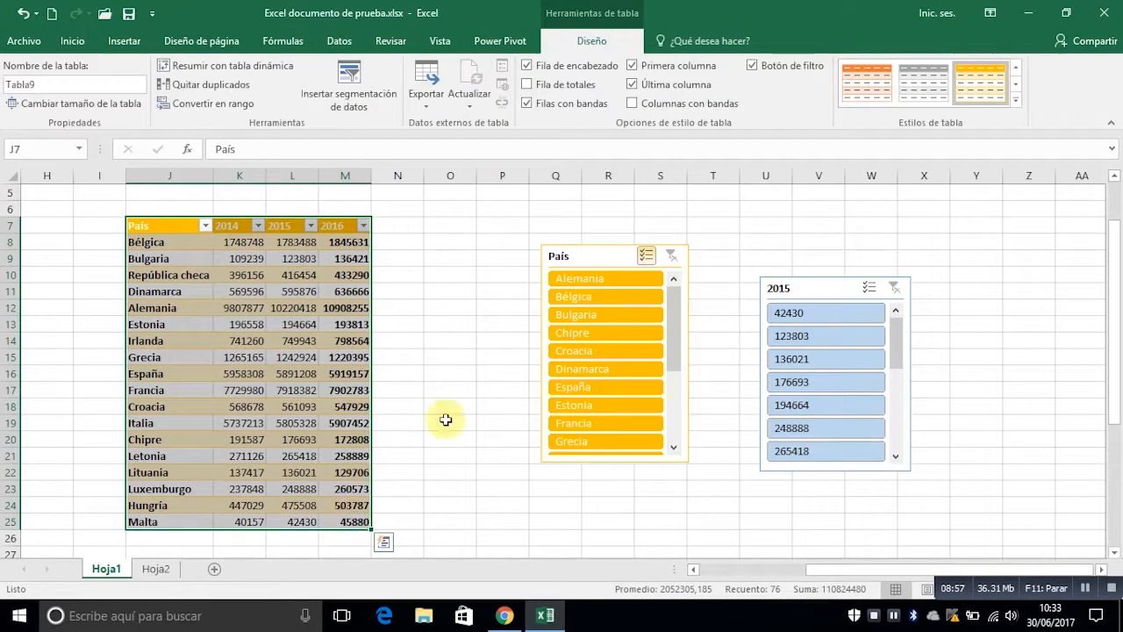
pyautogui.click(632, 67)
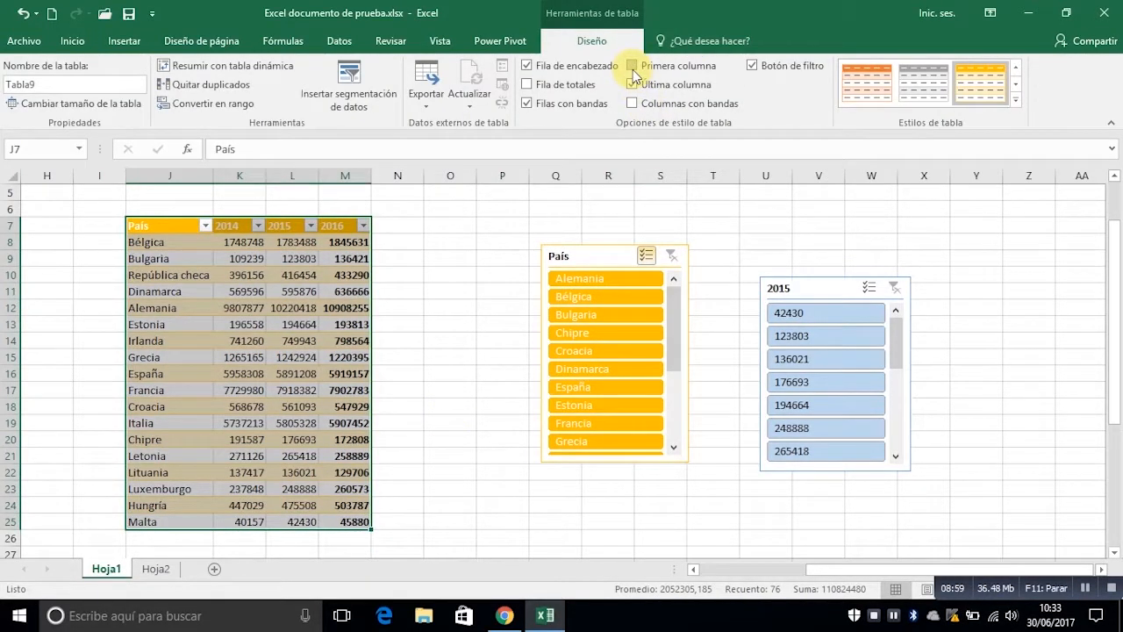
pyautogui.click(633, 85)
pyautogui.click(513, 322)
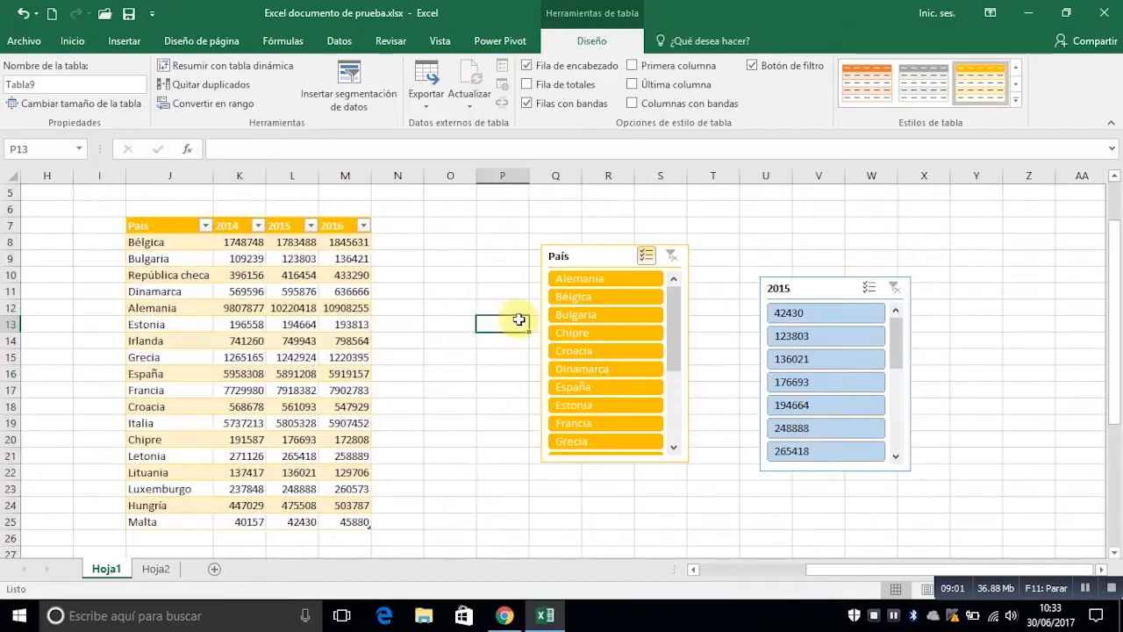
# Add a totals row to the country table and select that row across all four columns
pyautogui.click(176, 221)
pyautogui.click(176, 228)
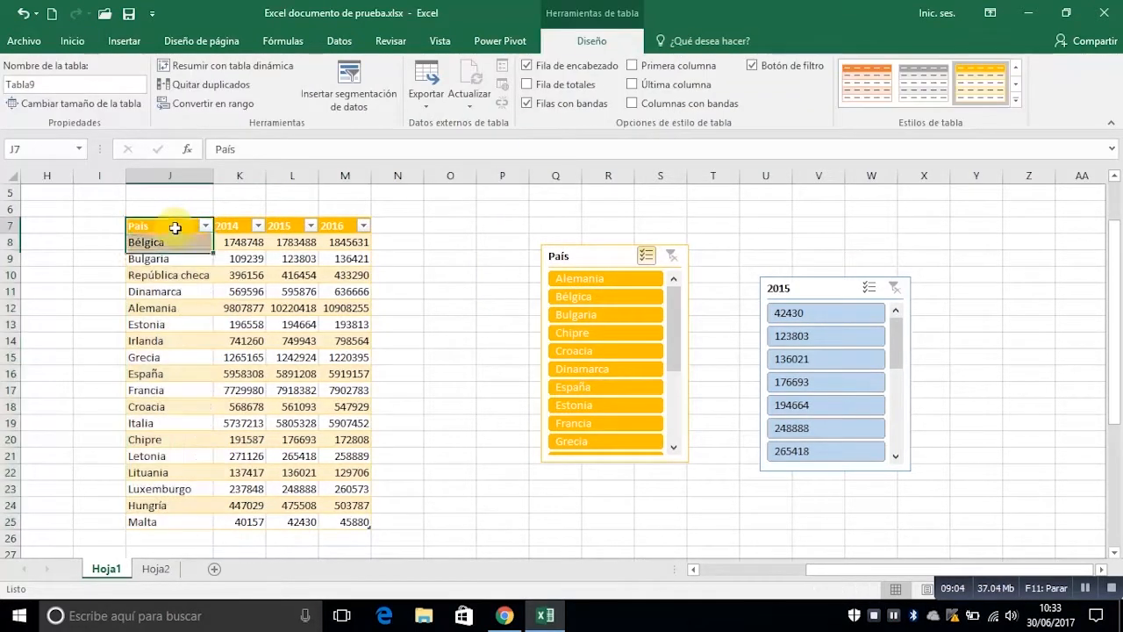
pyautogui.click(529, 85)
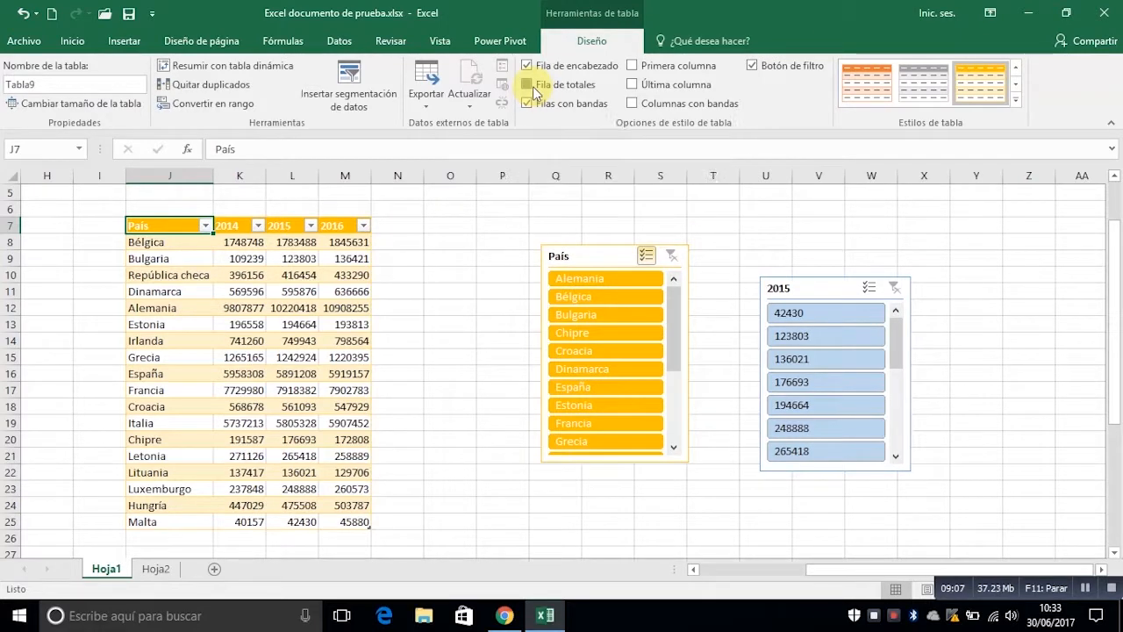
pyautogui.moveTo(181, 538); pyautogui.dragTo(339, 536)
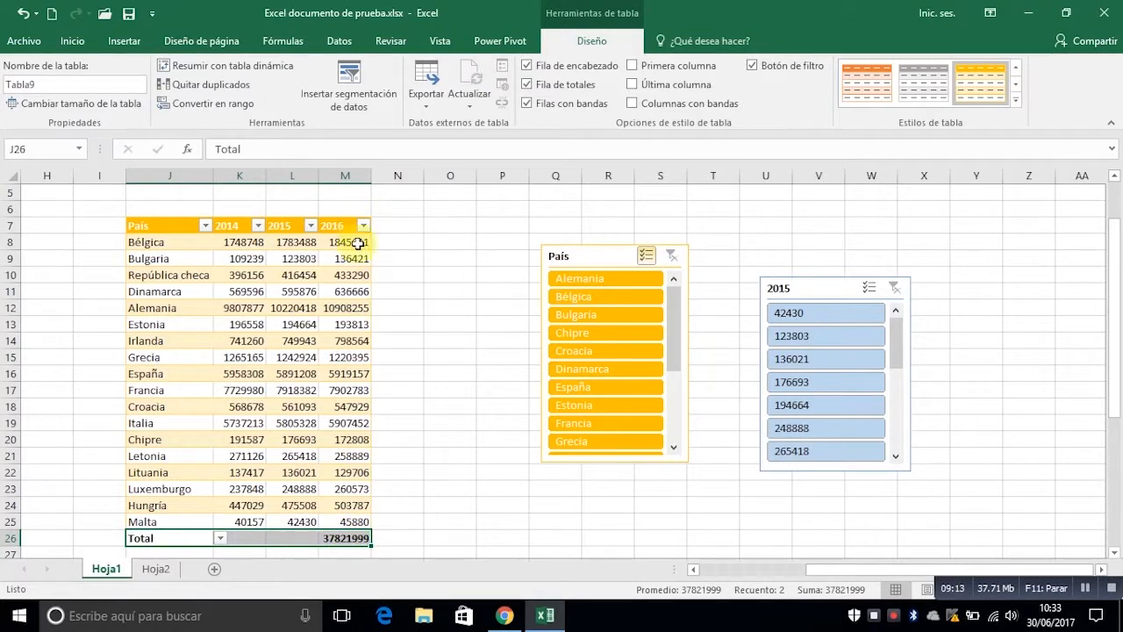
# Examine the summary functions offered for the País column in the totals row without choosing one
pyautogui.click(220, 537)
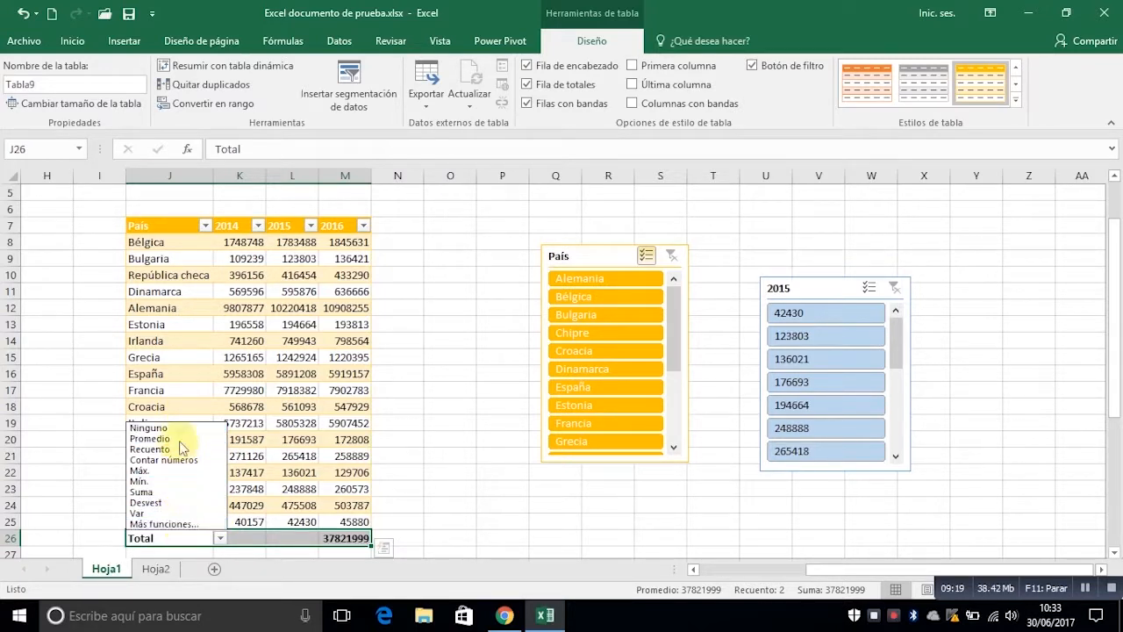
pyautogui.click(219, 538)
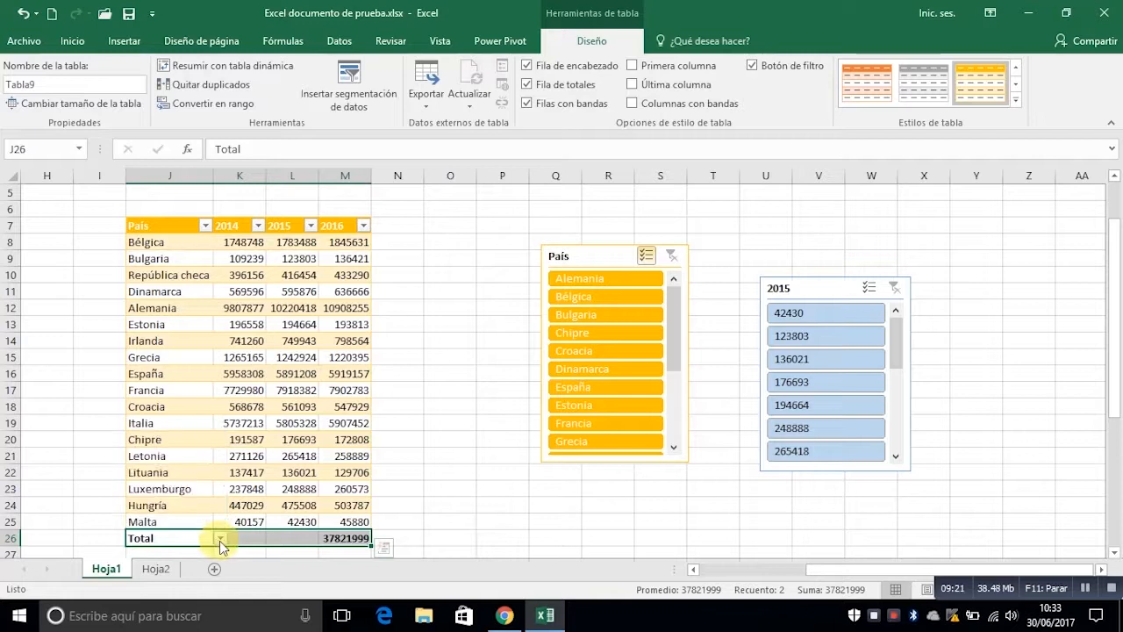
pyautogui.click(220, 539)
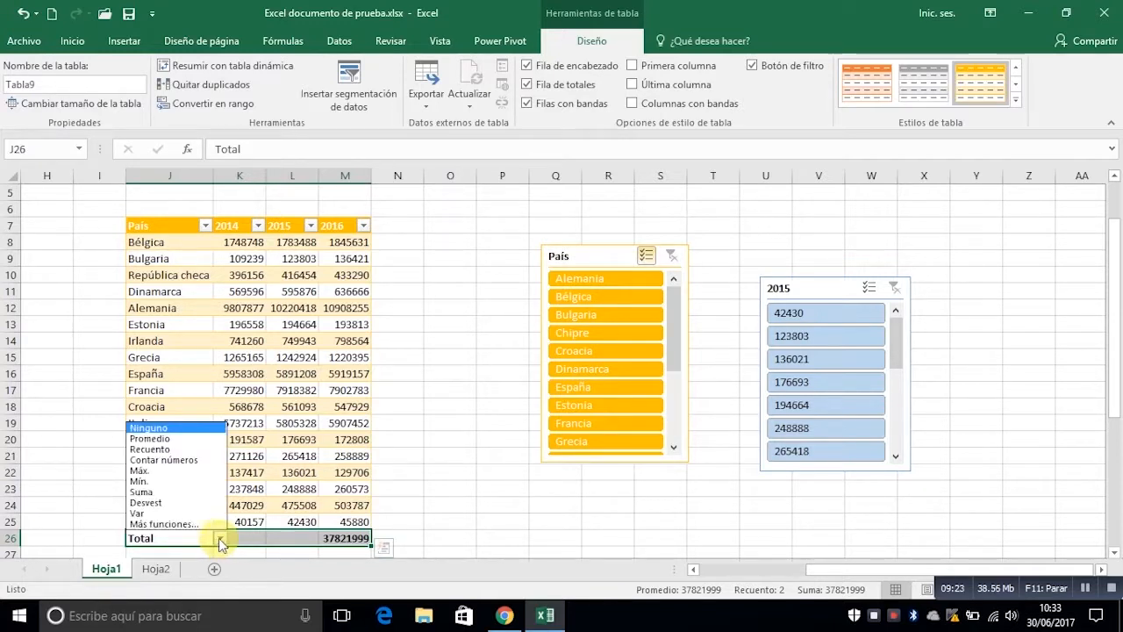
pyautogui.click(463, 463)
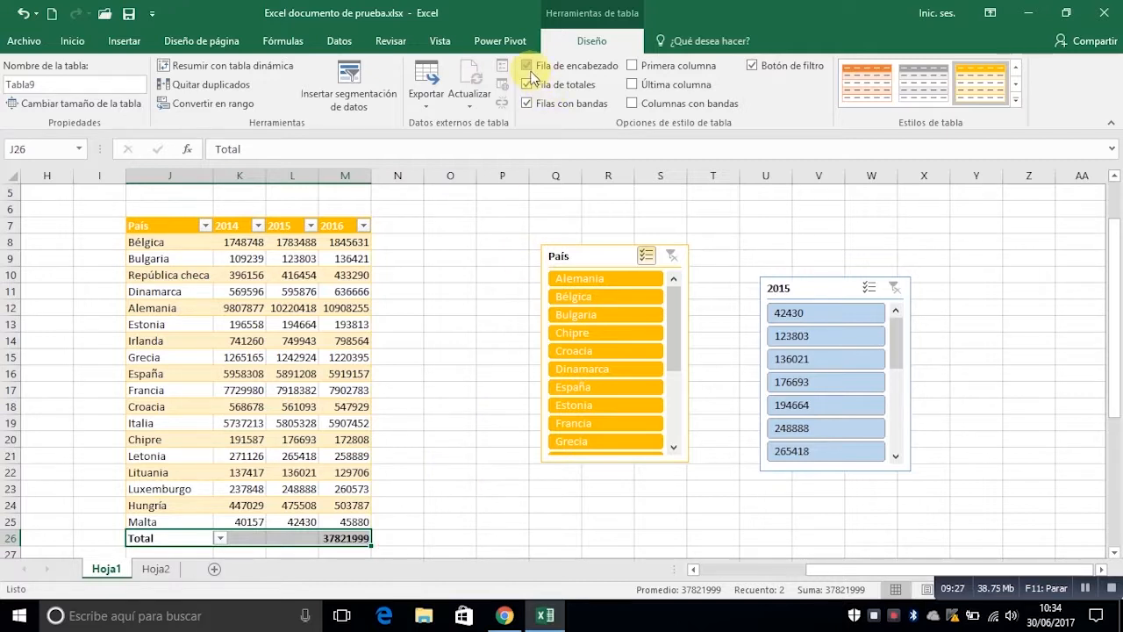
# Hide the country table's header row, check the emptied header cells, and show the header row again
pyautogui.click(451, 272)
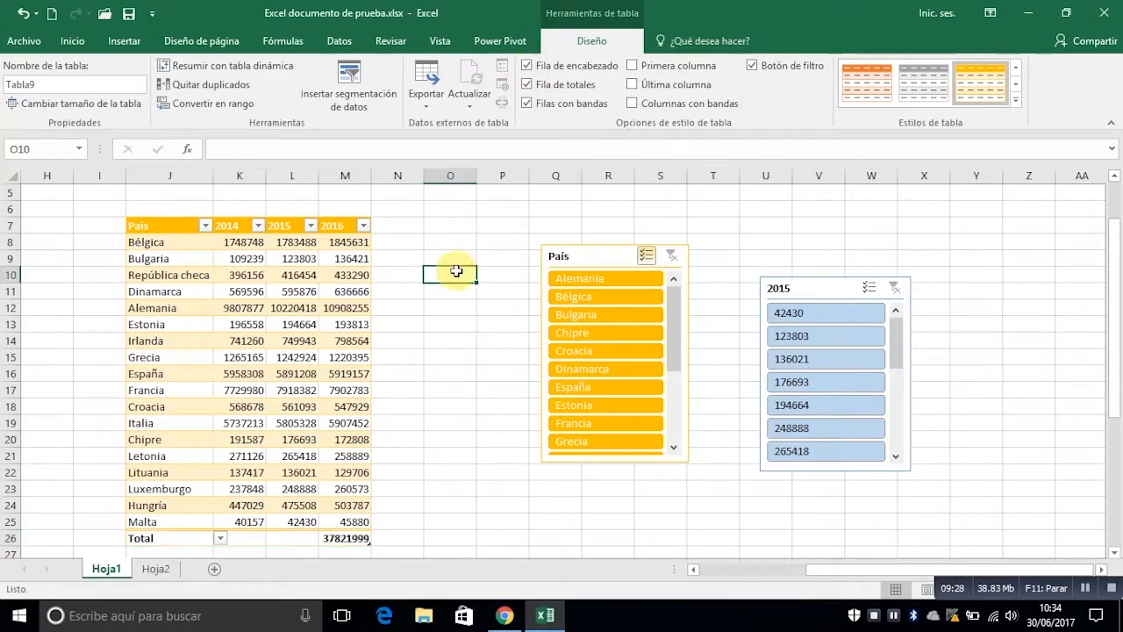
pyautogui.click(188, 229)
pyautogui.click(527, 66)
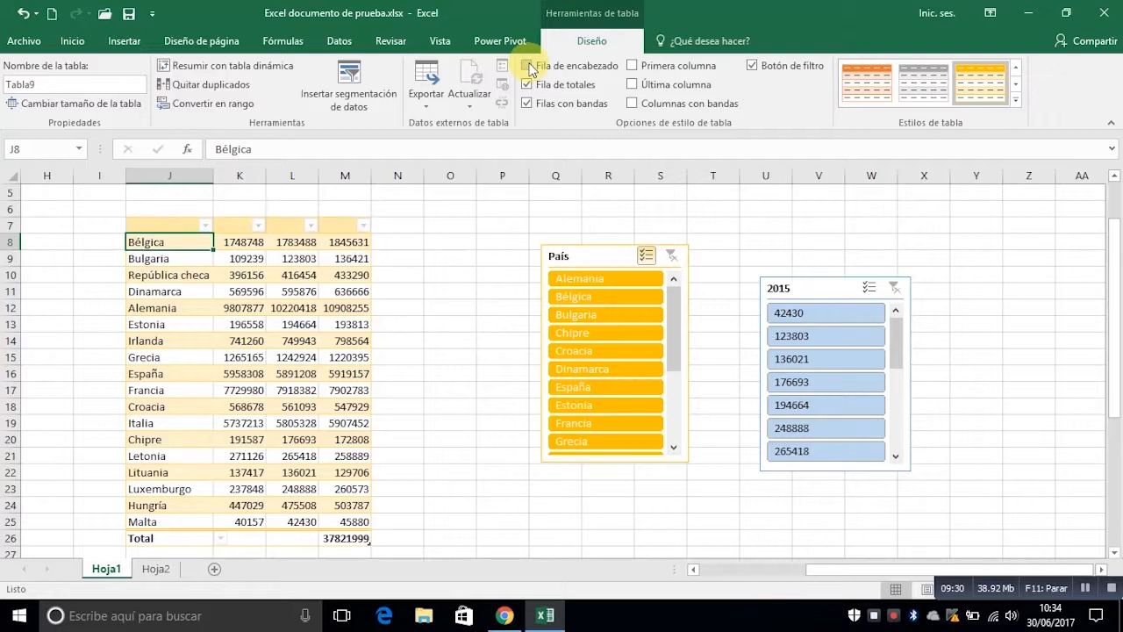
pyautogui.moveTo(163, 226); pyautogui.dragTo(331, 220)
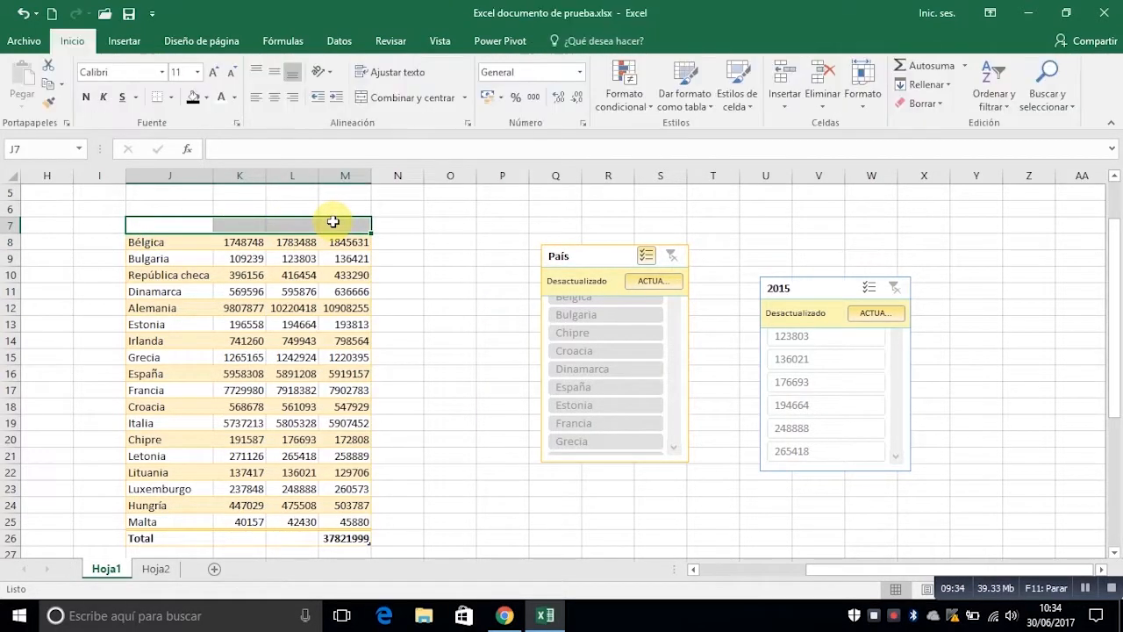
pyautogui.click(168, 240)
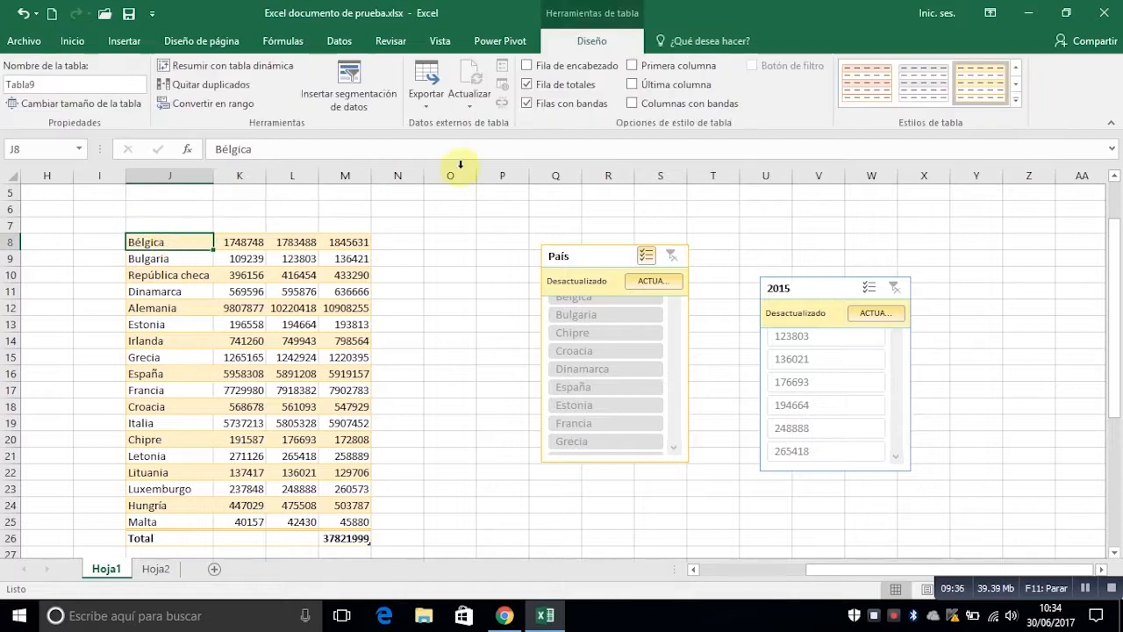
pyautogui.click(527, 66)
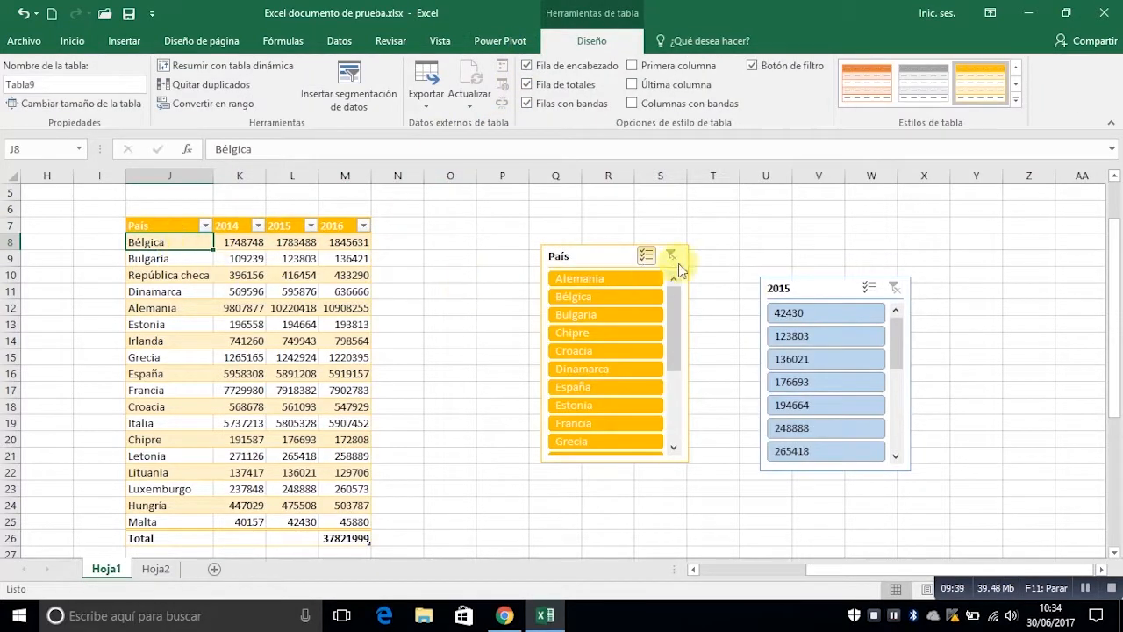
# Delete the País and 2015 slicers from the sheet
pyautogui.click(614, 251)
pyautogui.press('Delete')
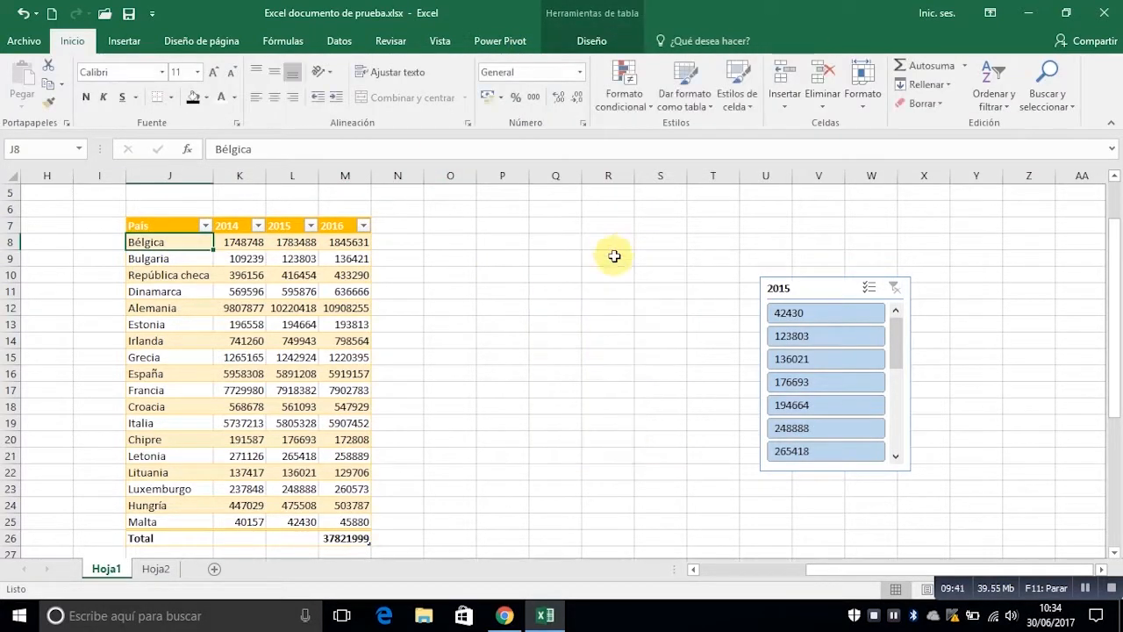
pyautogui.click(819, 282)
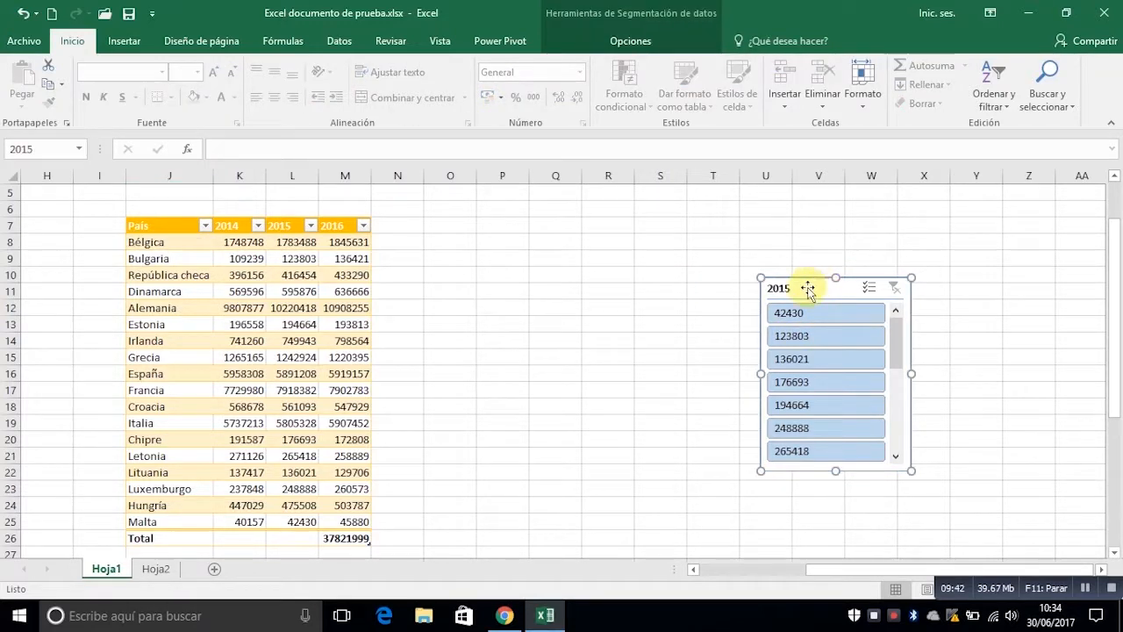
pyautogui.moveTo(804, 291); pyautogui.dragTo(709, 243)
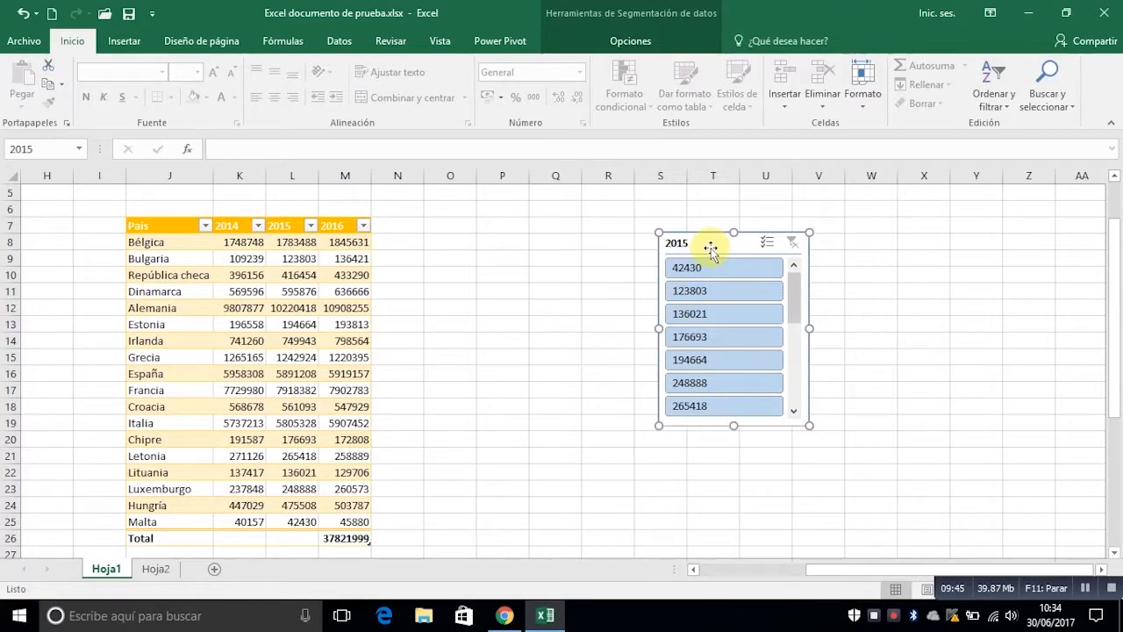
pyautogui.press('Delete')
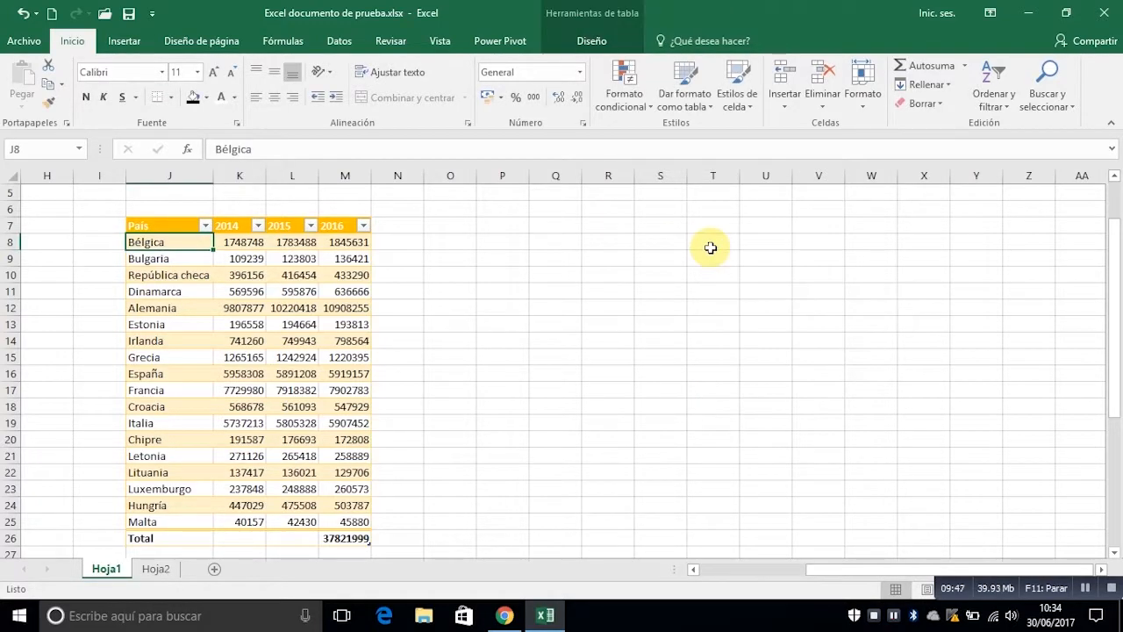